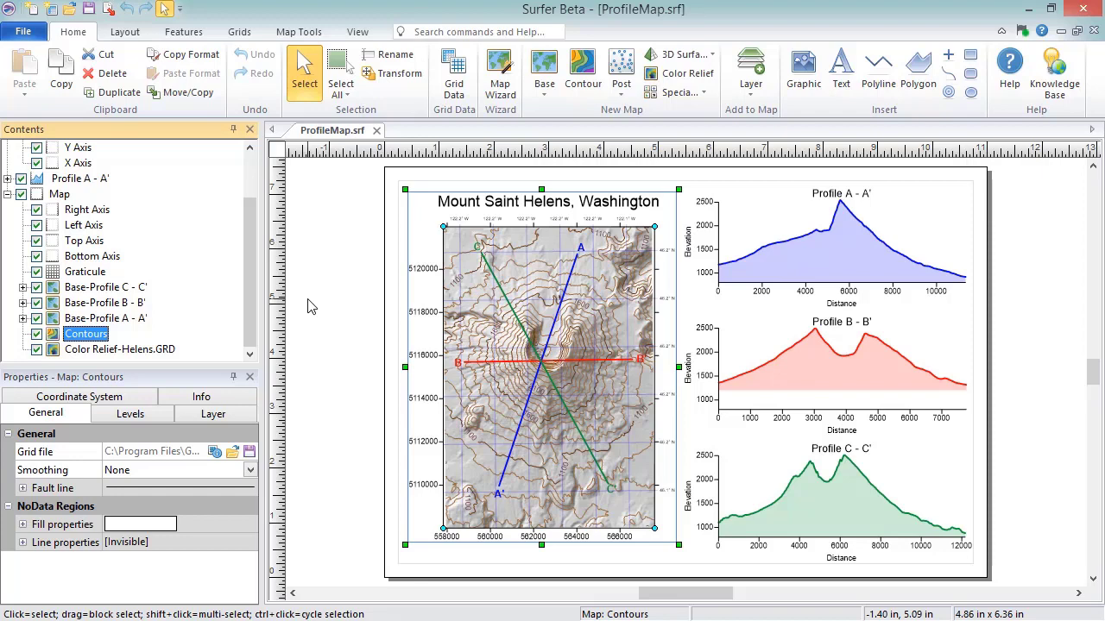
# - Open the File menu over the Mount Saint Helens ProfileMap.srf contour map
pyautogui.click(35, 37)
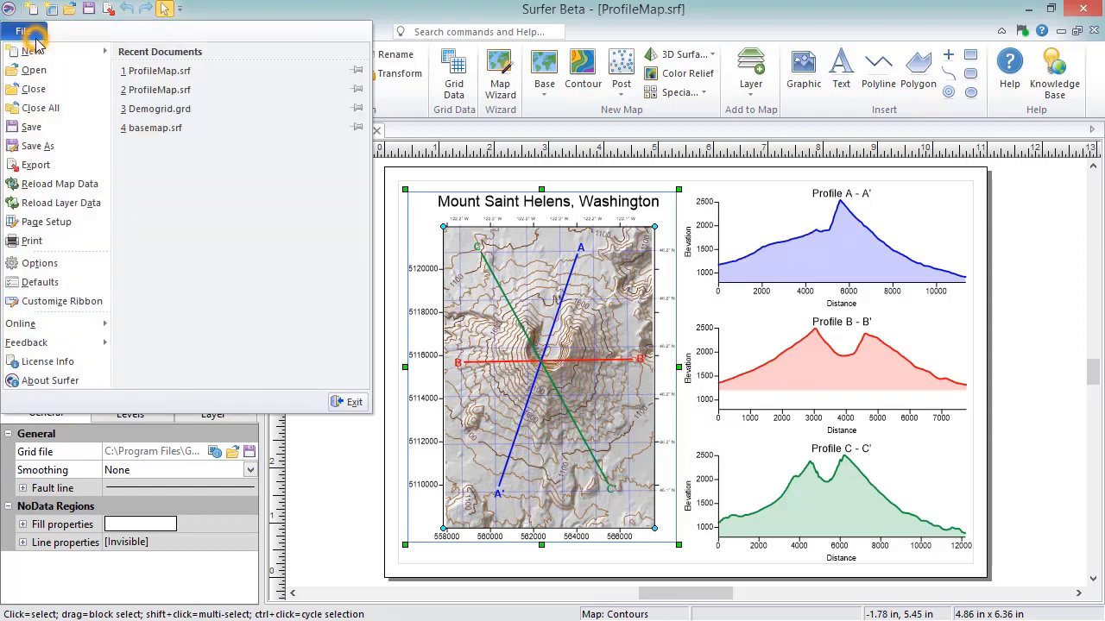
# - Begin Save As with file name Sample1 and list the Surfer Plot version choices
pyautogui.click(75, 149)
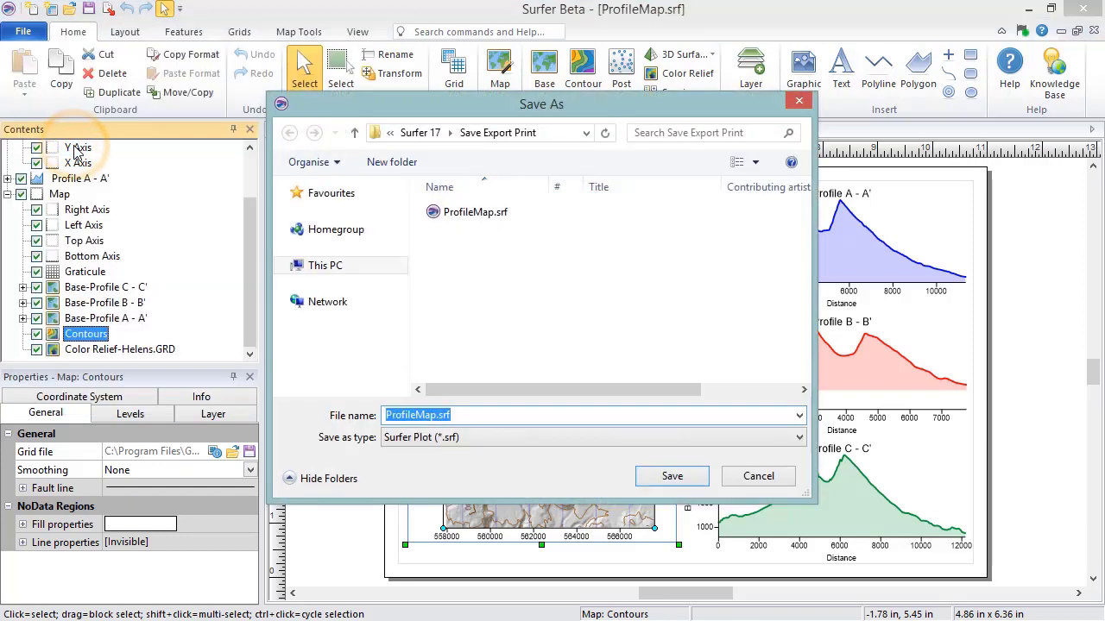
pyautogui.write('Sample1')
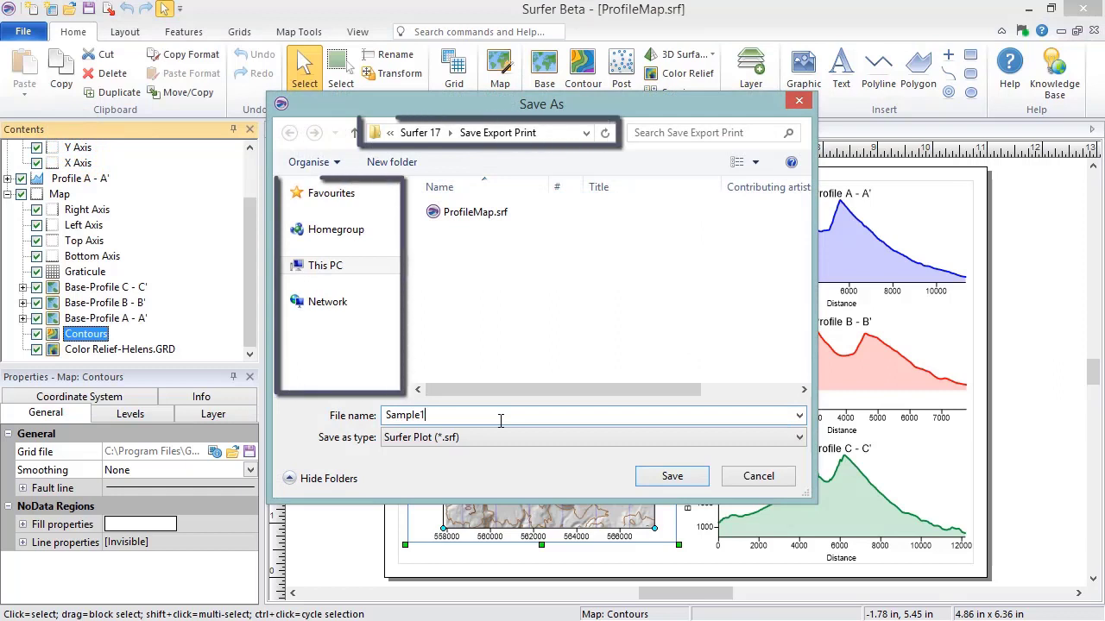
pyautogui.click(566, 437)
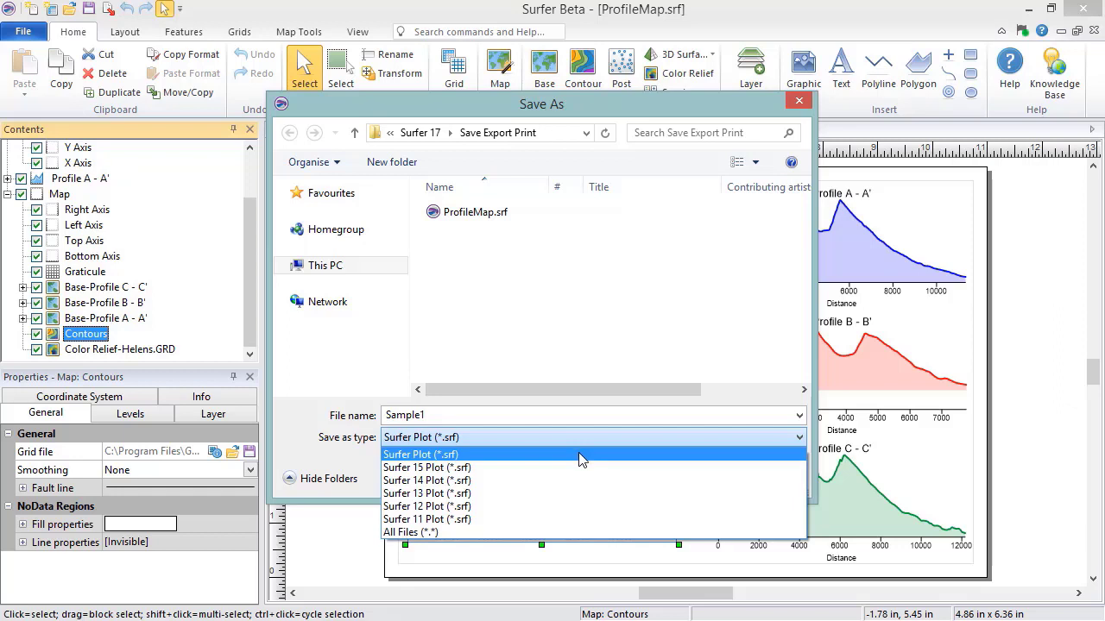
# - Save the map in Surfer Plot (*.srf) format as Sample1.srf
pyautogui.click(582, 456)
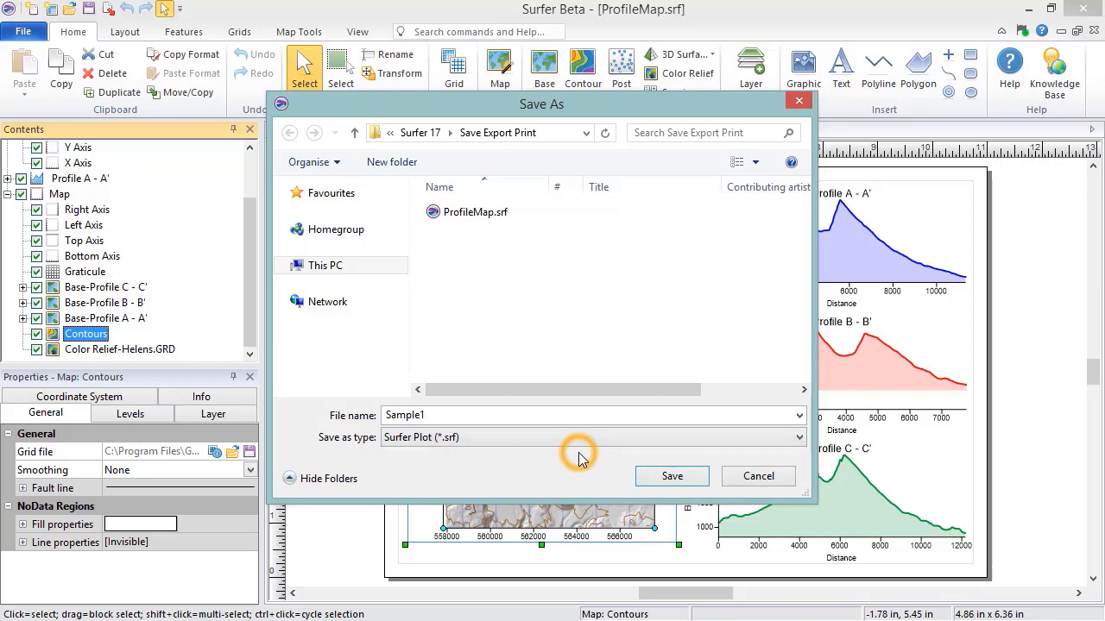
pyautogui.click(672, 477)
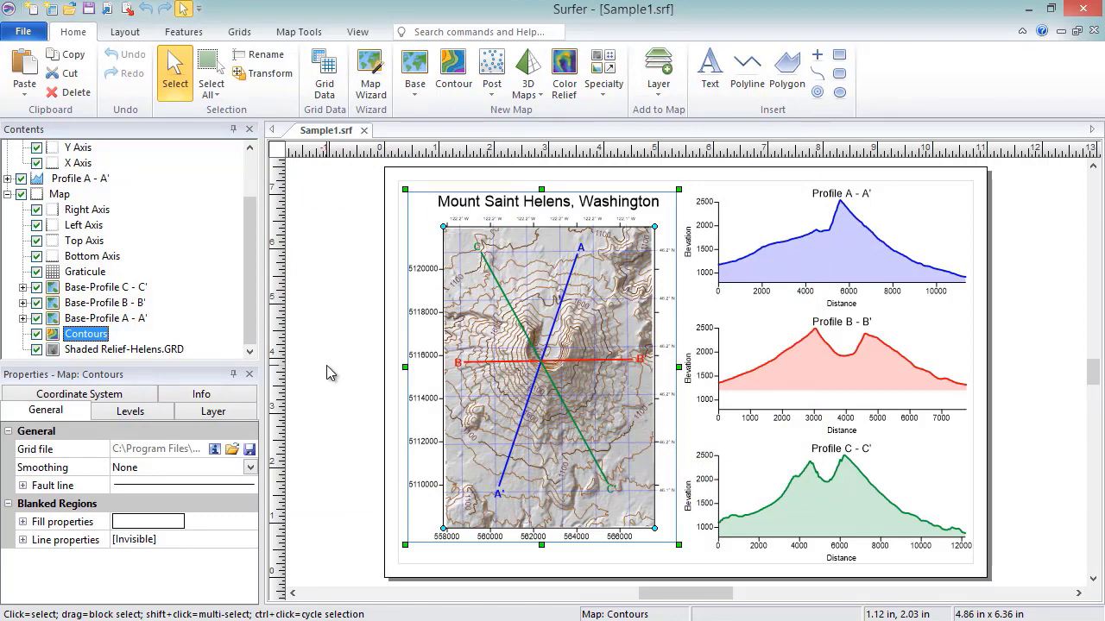
# - Select the Map and start exporting it as Sample1, showing the available export formats
pyautogui.click(45, 197)
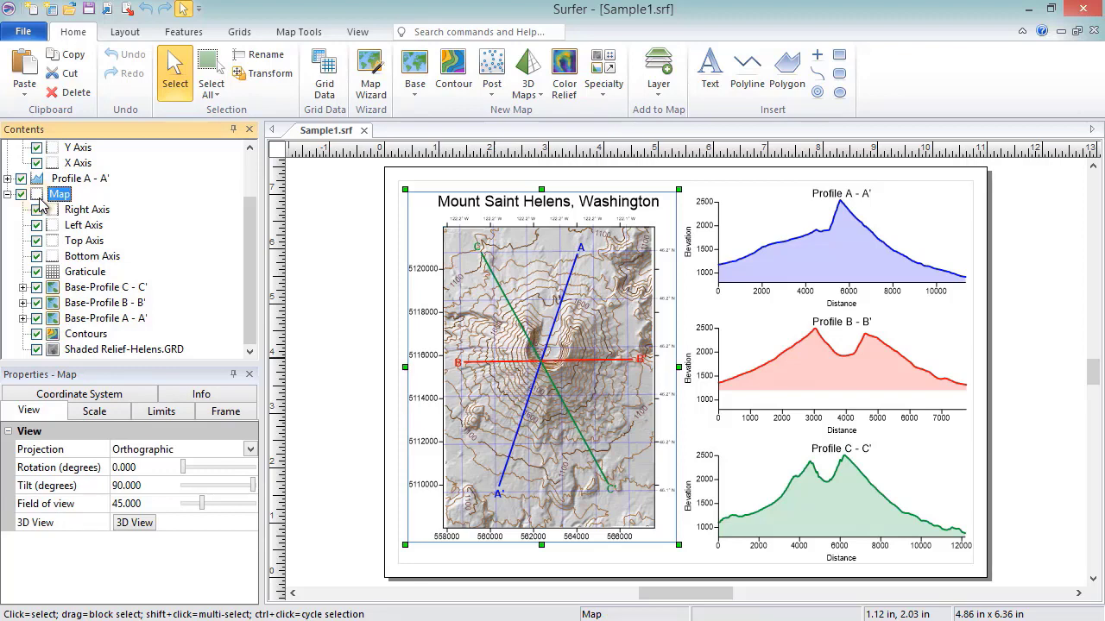
pyautogui.click(33, 35)
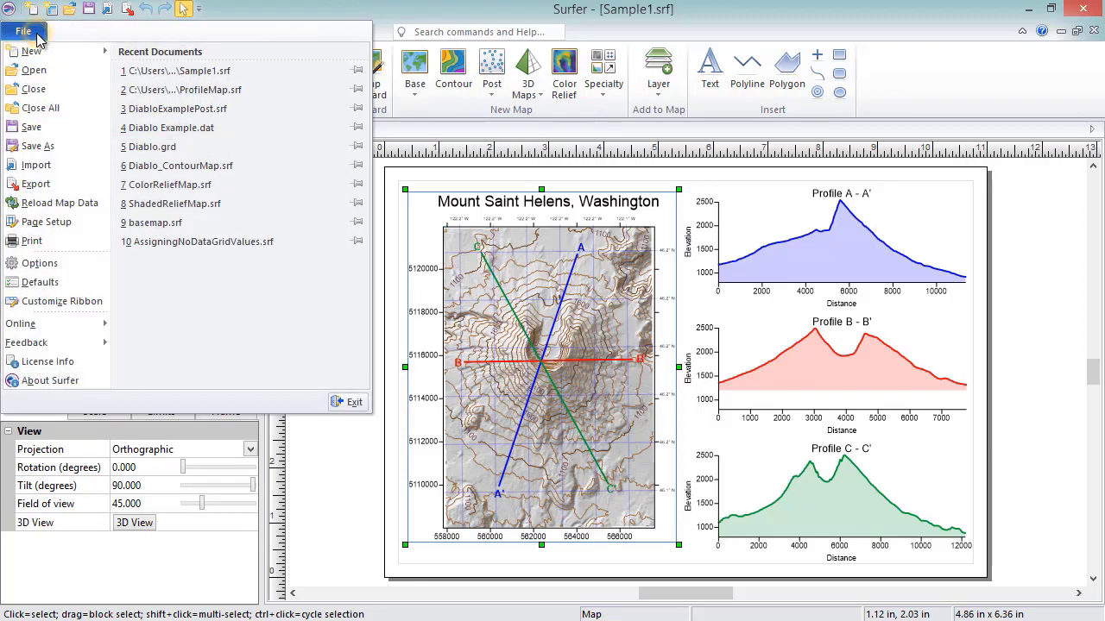
pyautogui.click(76, 190)
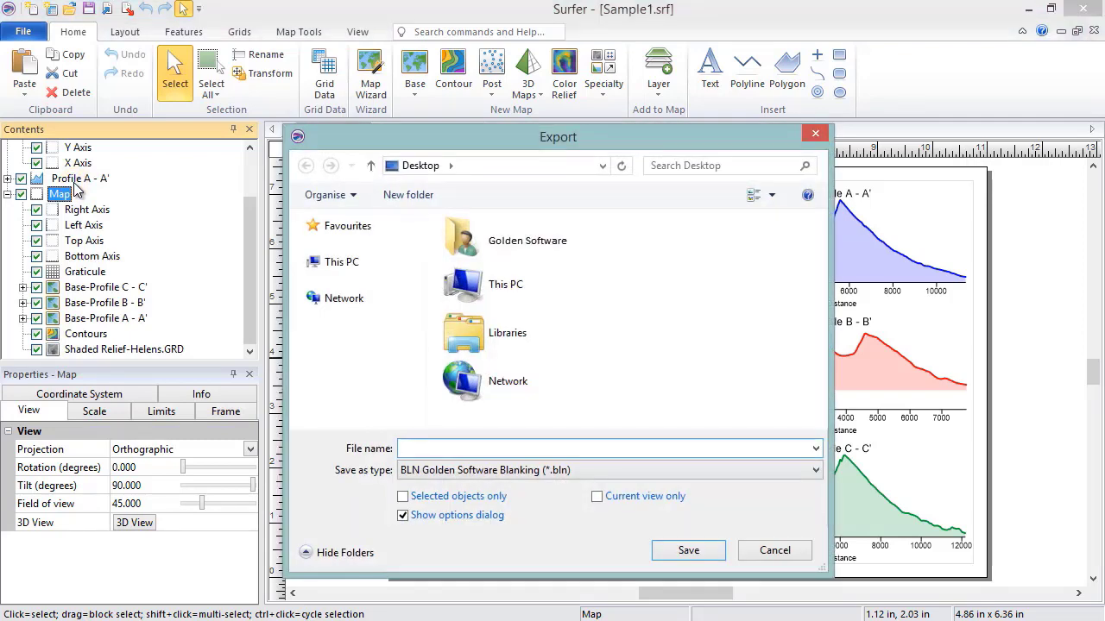
pyautogui.write('Sampl')
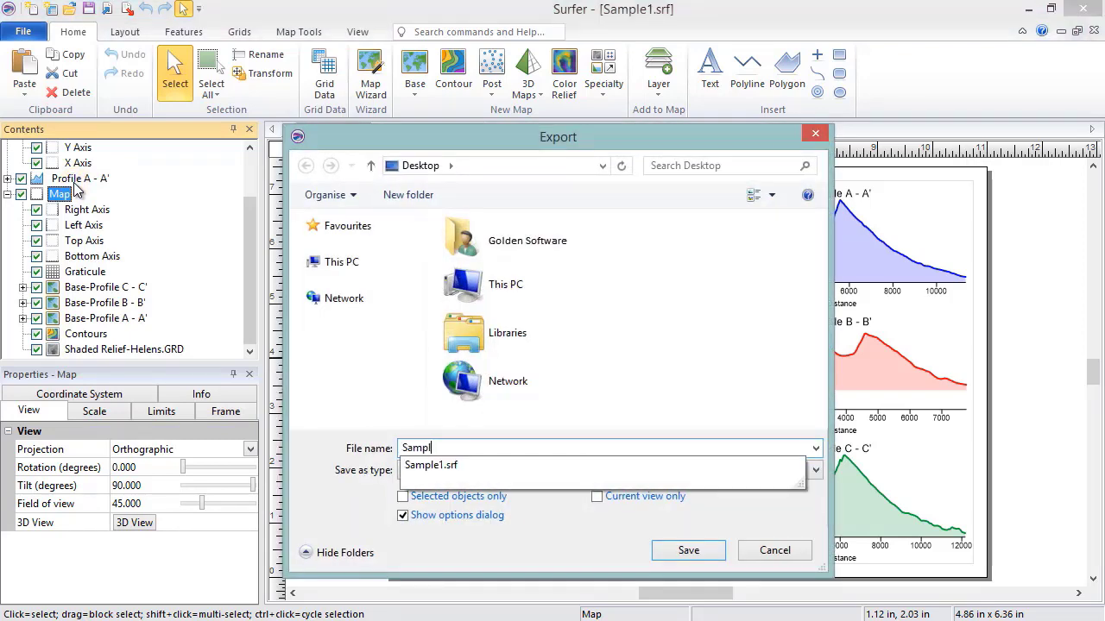
pyautogui.write('e1')
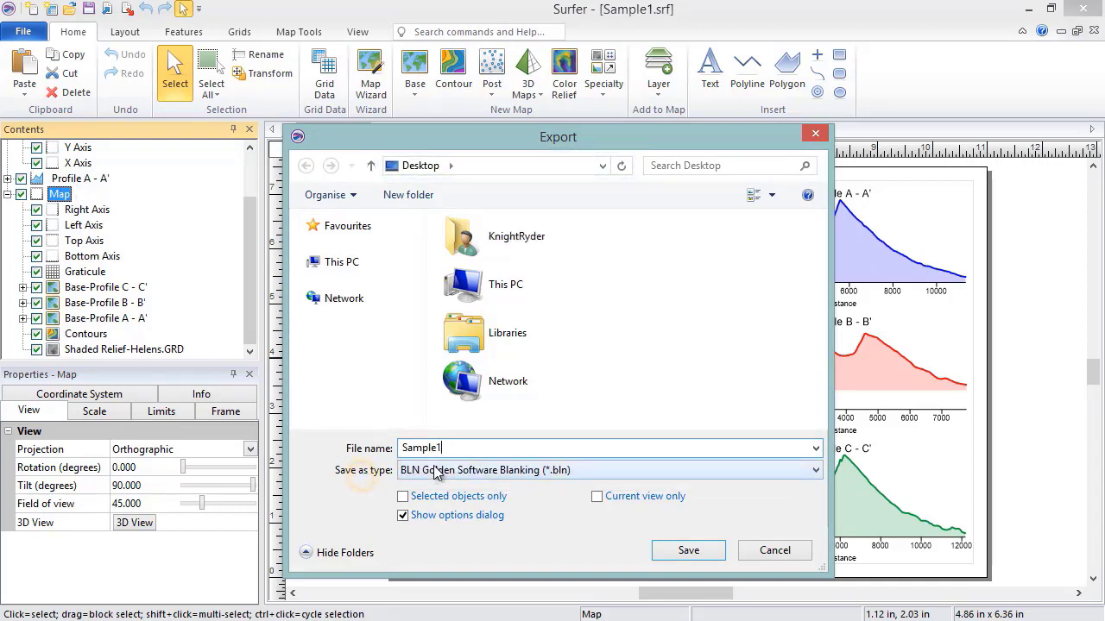
pyautogui.click(434, 471)
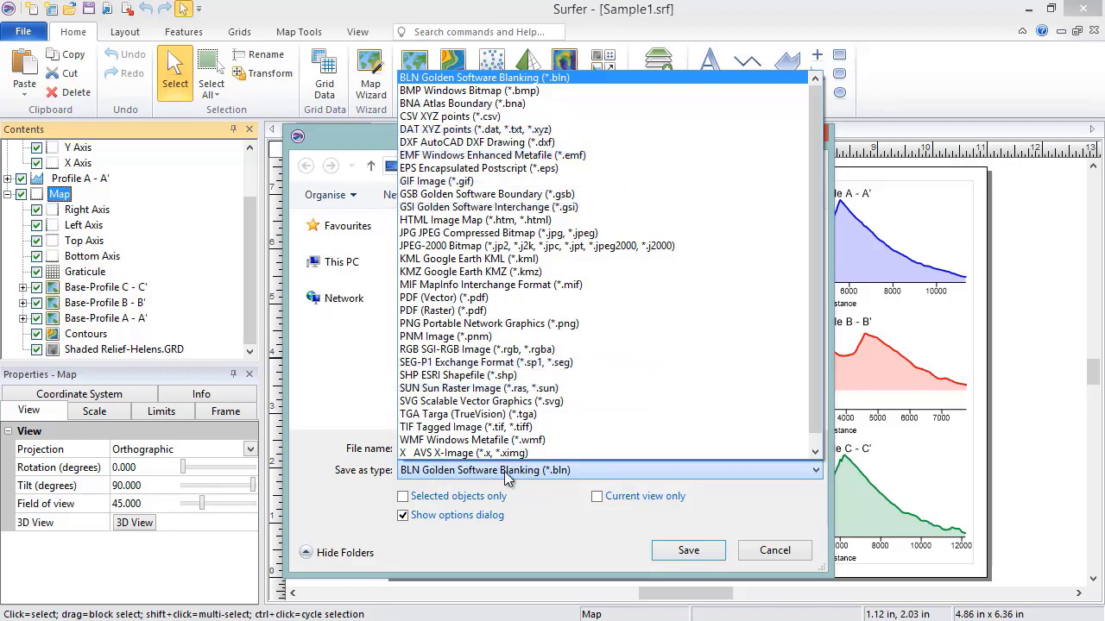
# - Set the export type to TIF Tagged Image so the file becomes Sample1.tif
pyautogui.click(573, 425)
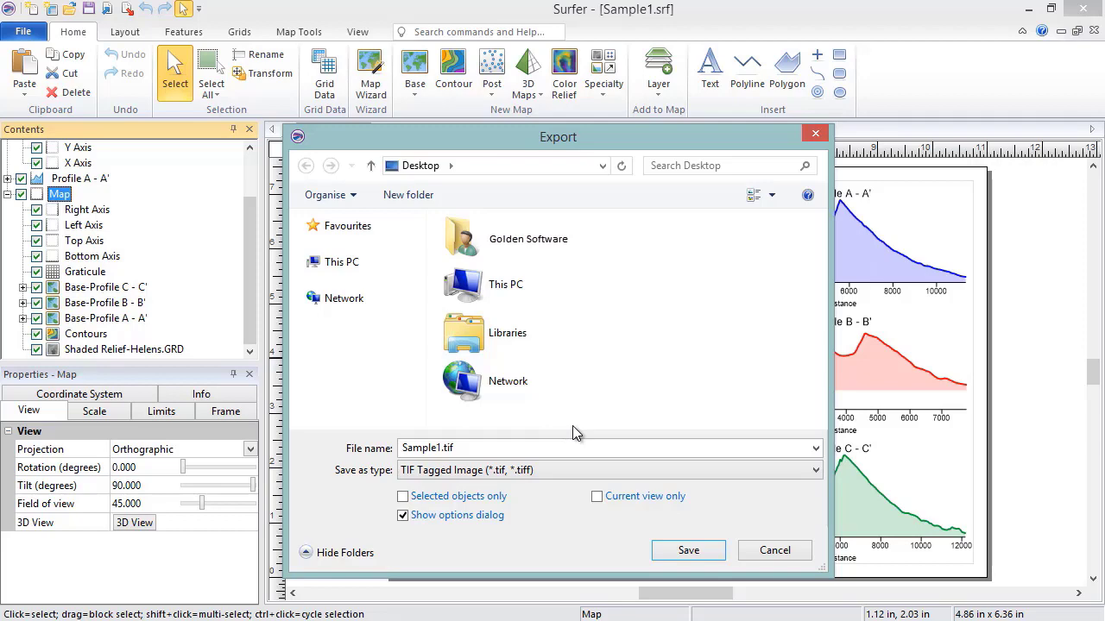
# - Confirm the Sample1.tif export and show its Spatial References options
pyautogui.click(677, 556)
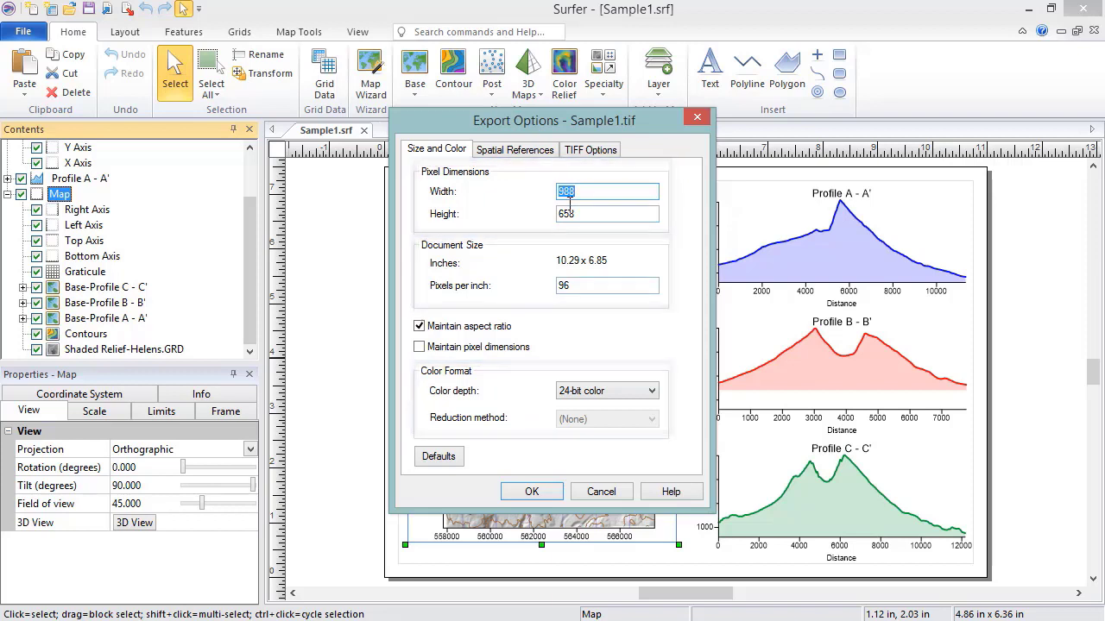
pyautogui.click(544, 151)
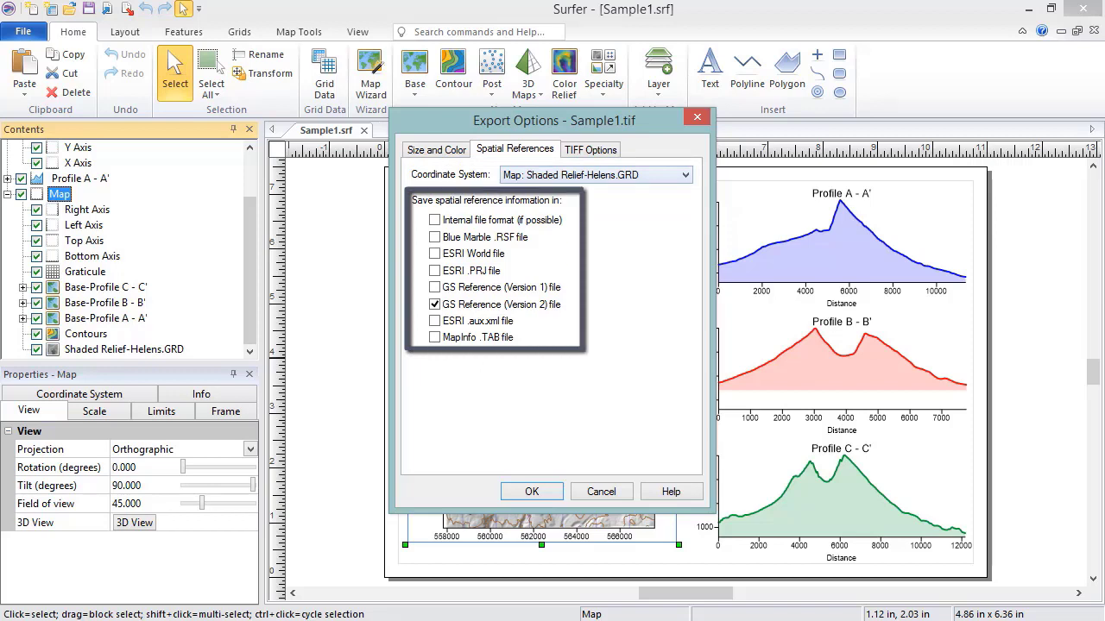
# - Store spatial references internally and in an ESRI World file, dropping GS Reference (Version 2)
pyautogui.click(435, 220)
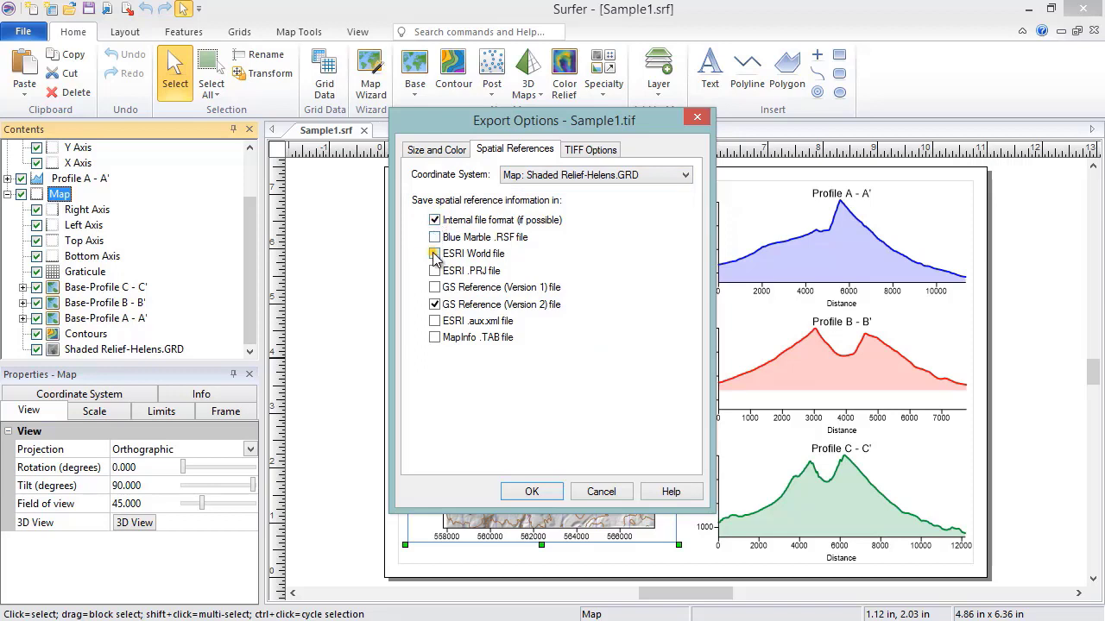
pyautogui.click(435, 254)
pyautogui.click(435, 305)
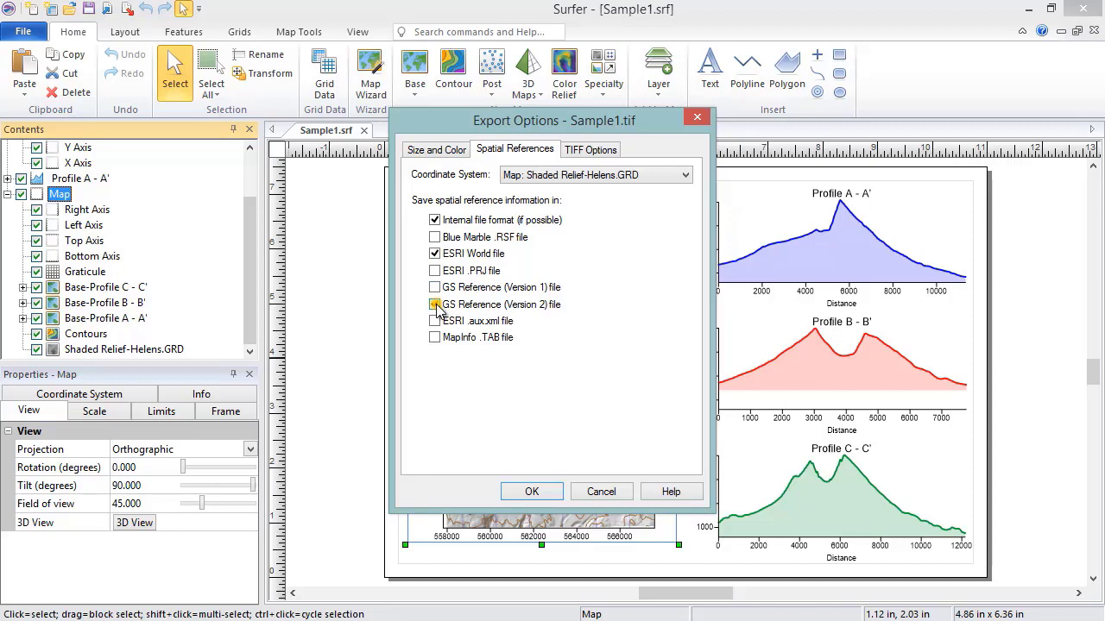
pyautogui.click(615, 156)
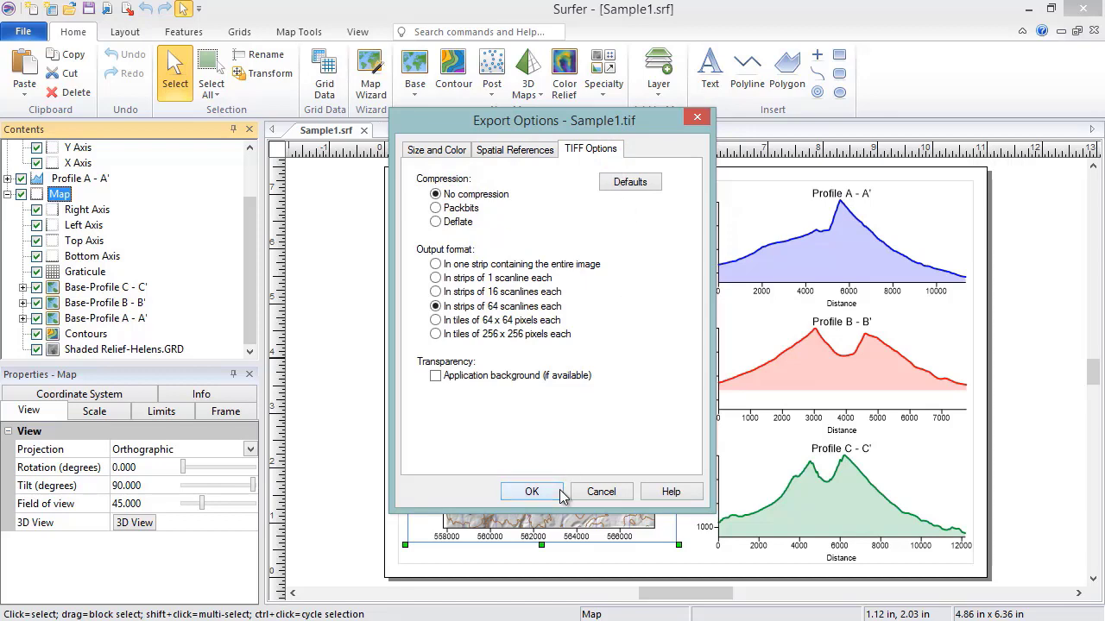
# - Finish the Sample1.tif export and select the Contours layer
pyautogui.click(532, 492)
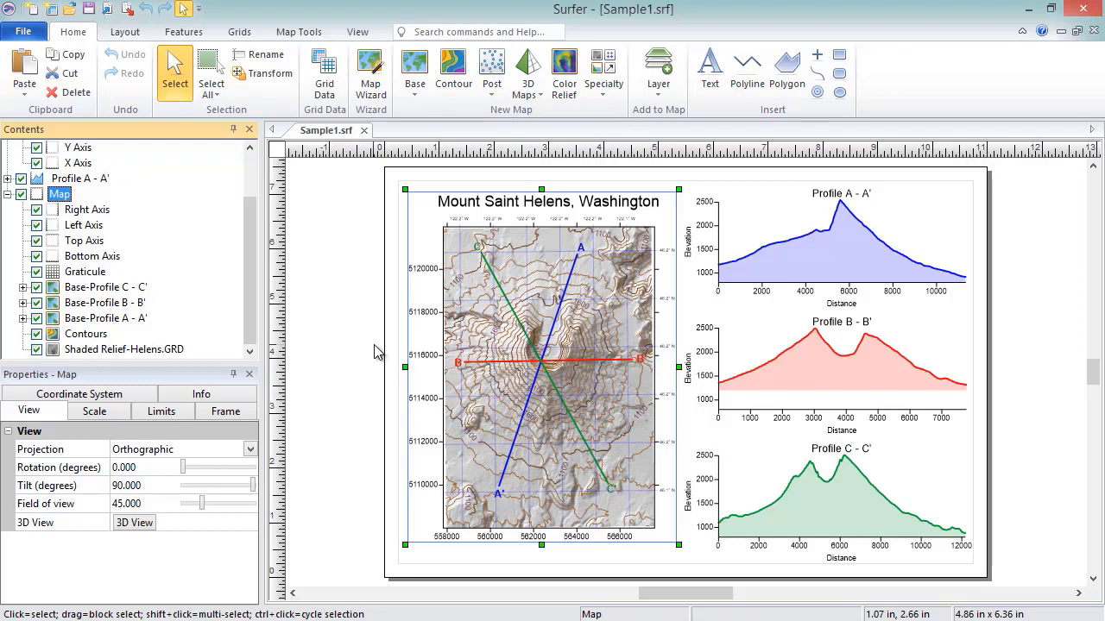
pyautogui.click(56, 336)
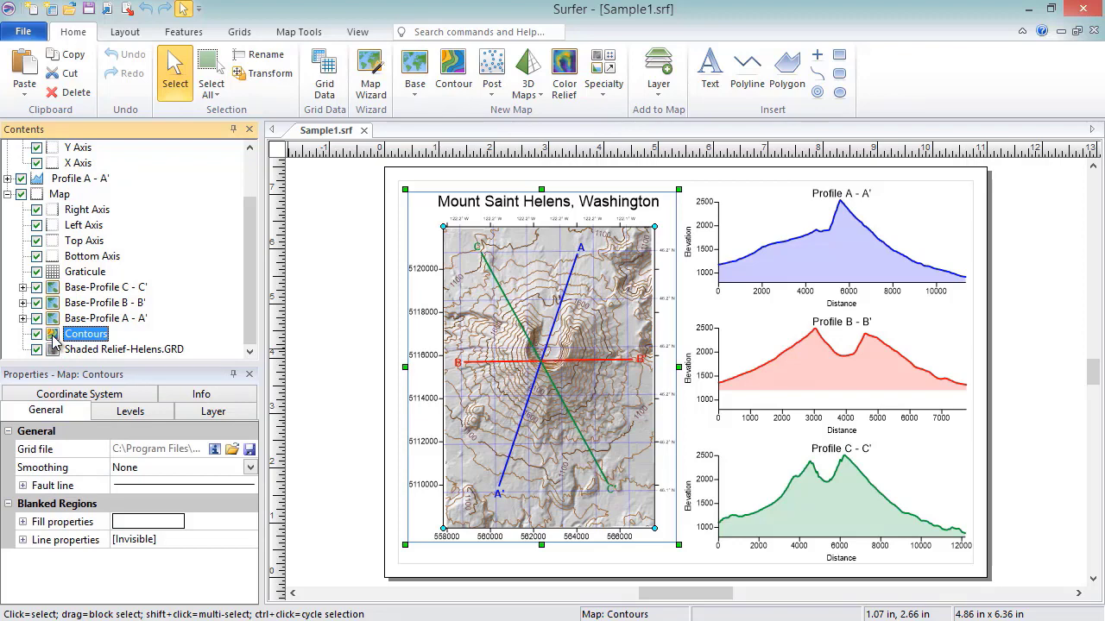
# - Start exporting the contour lines as 3D AutoCAD DXF from Map Tools
pyautogui.click(295, 35)
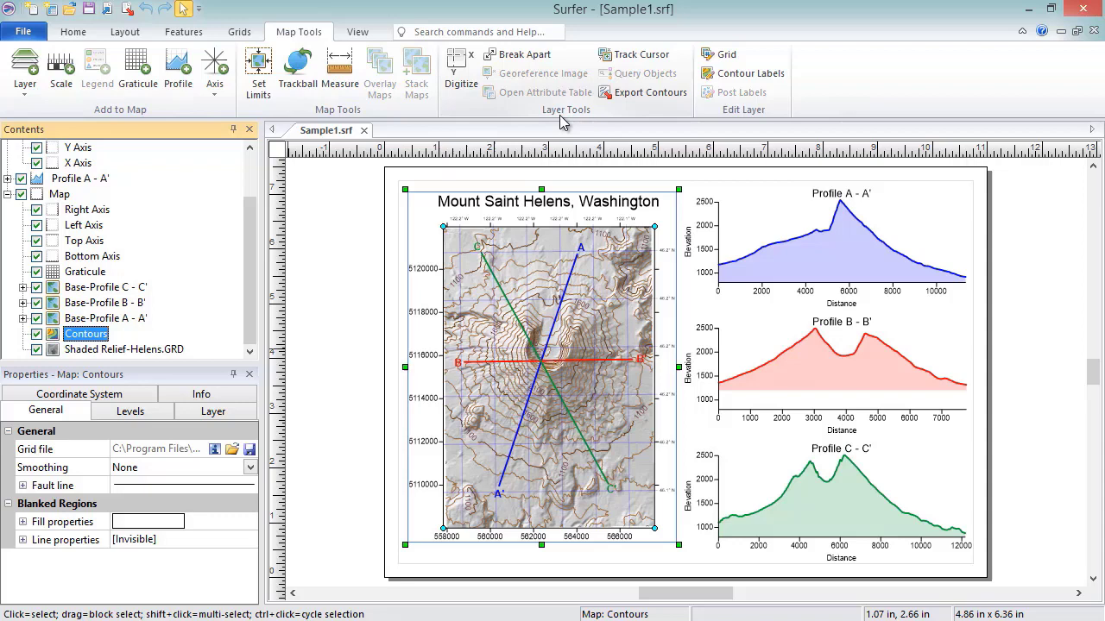
pyautogui.click(654, 102)
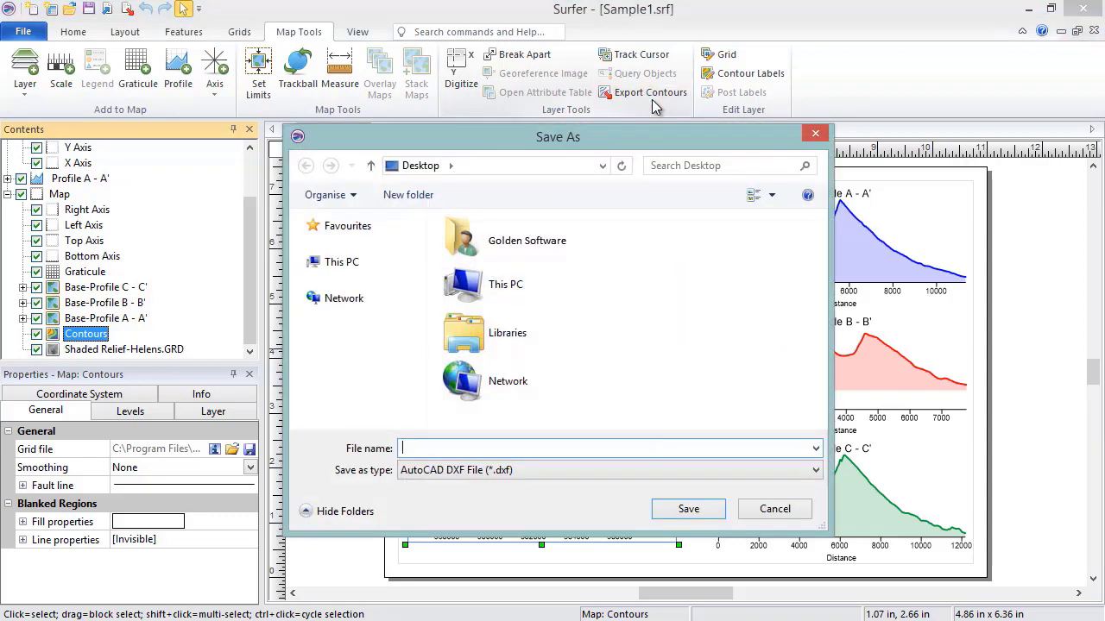
# - Save the contours as the AutoCAD DXF file Sample1 on the Desktop
pyautogui.click(638, 452)
pyautogui.write('Sample1')
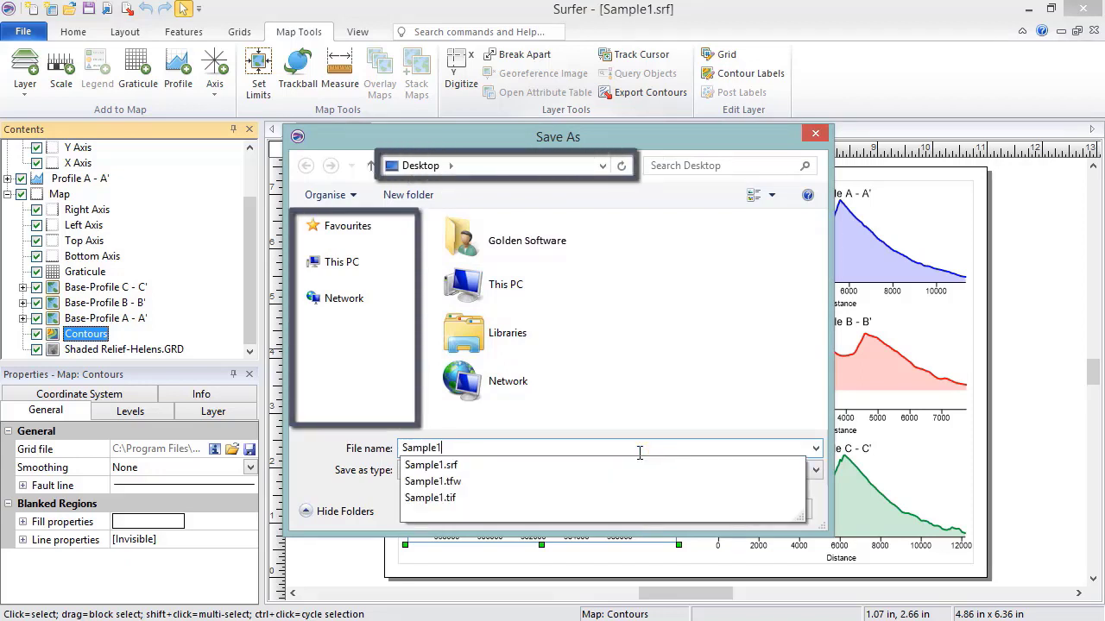
pyautogui.click(816, 470)
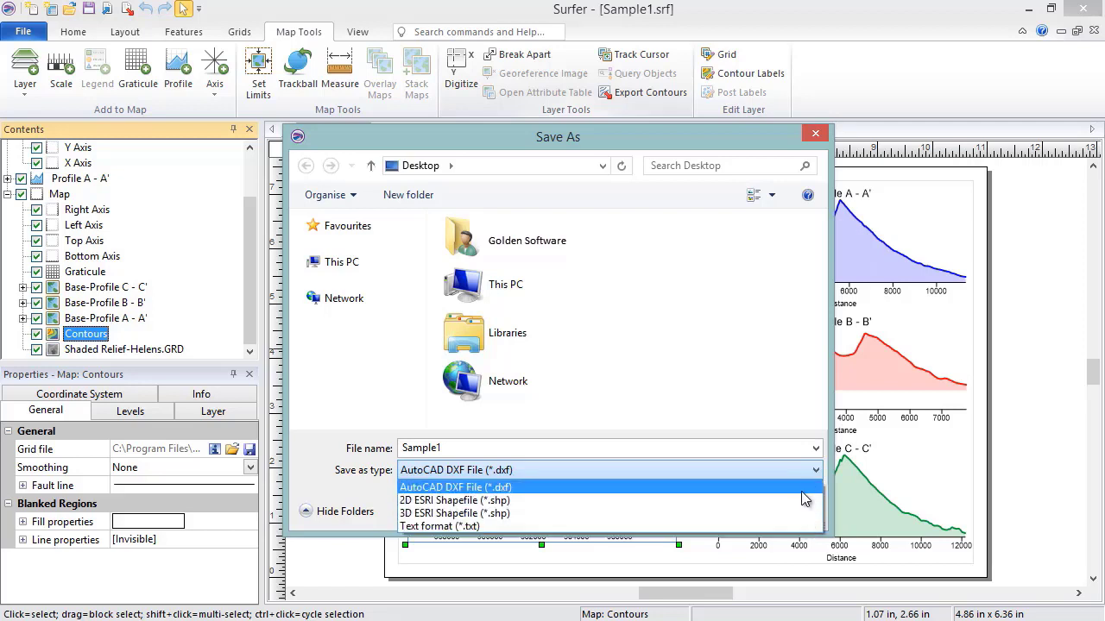
pyautogui.click(801, 487)
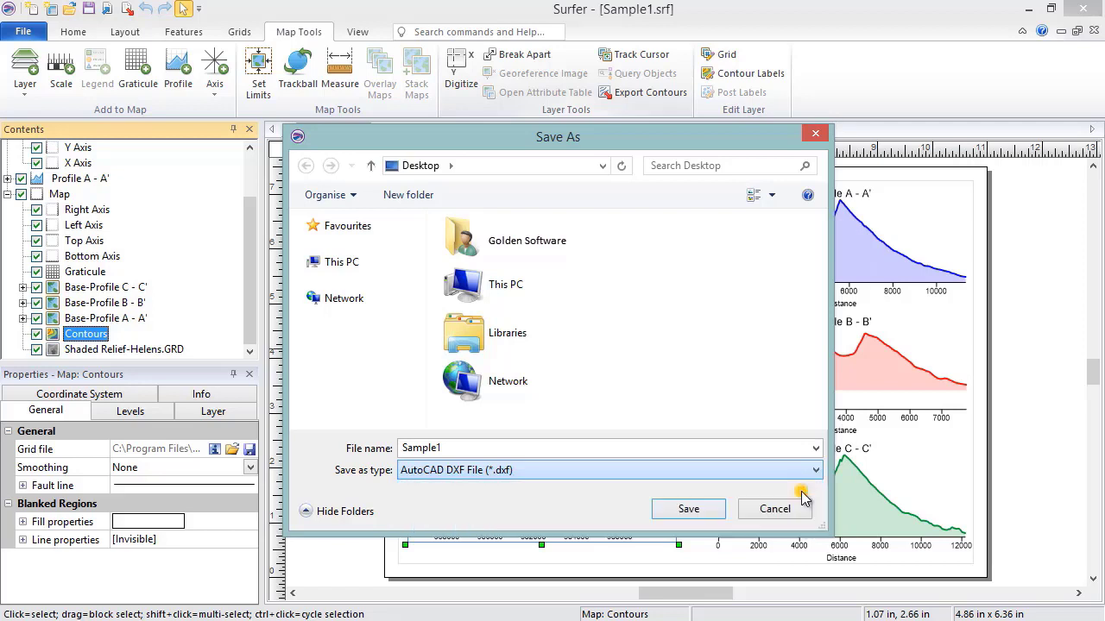
pyautogui.click(715, 511)
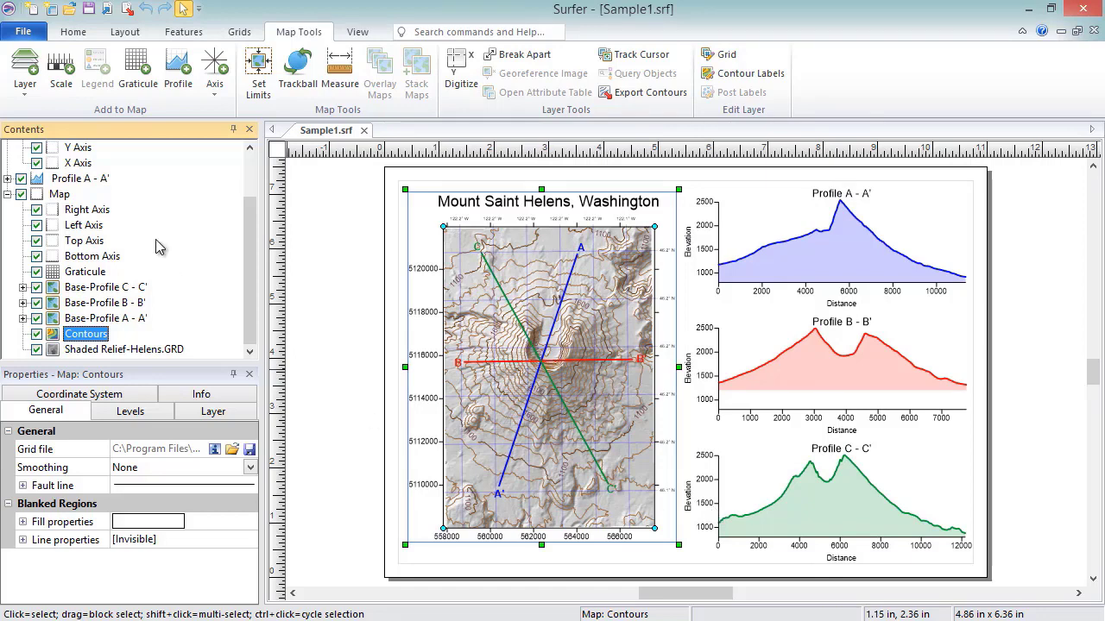
pyautogui.click(74, 32)
# - Import Sample1.dxf as a new base map with default DXF options and move it to the page's left
pyautogui.click(415, 82)
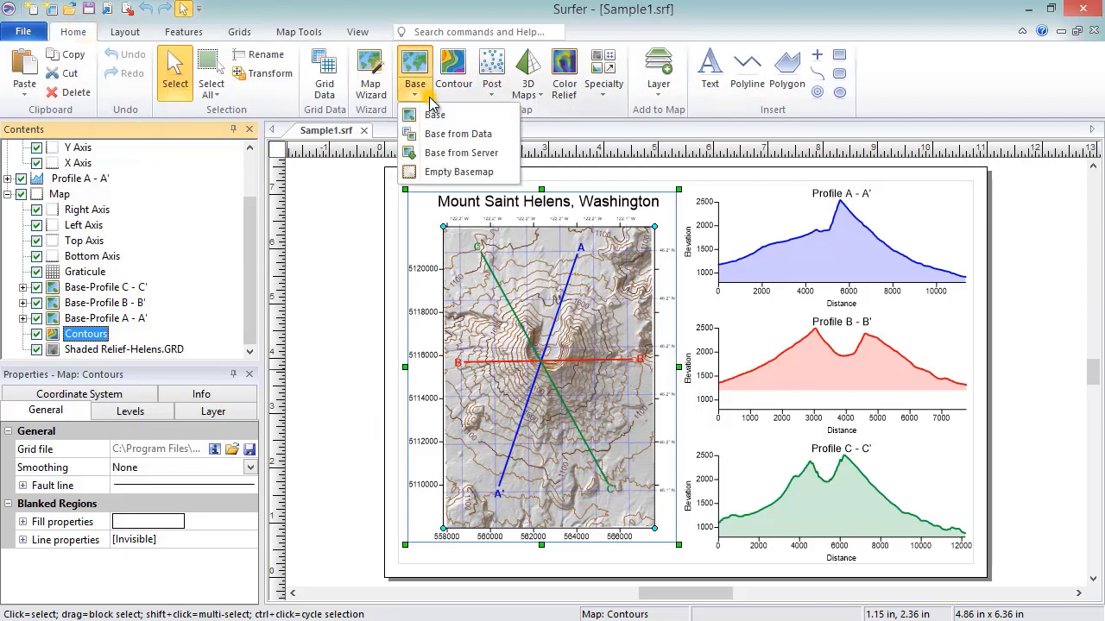
pyautogui.click(449, 120)
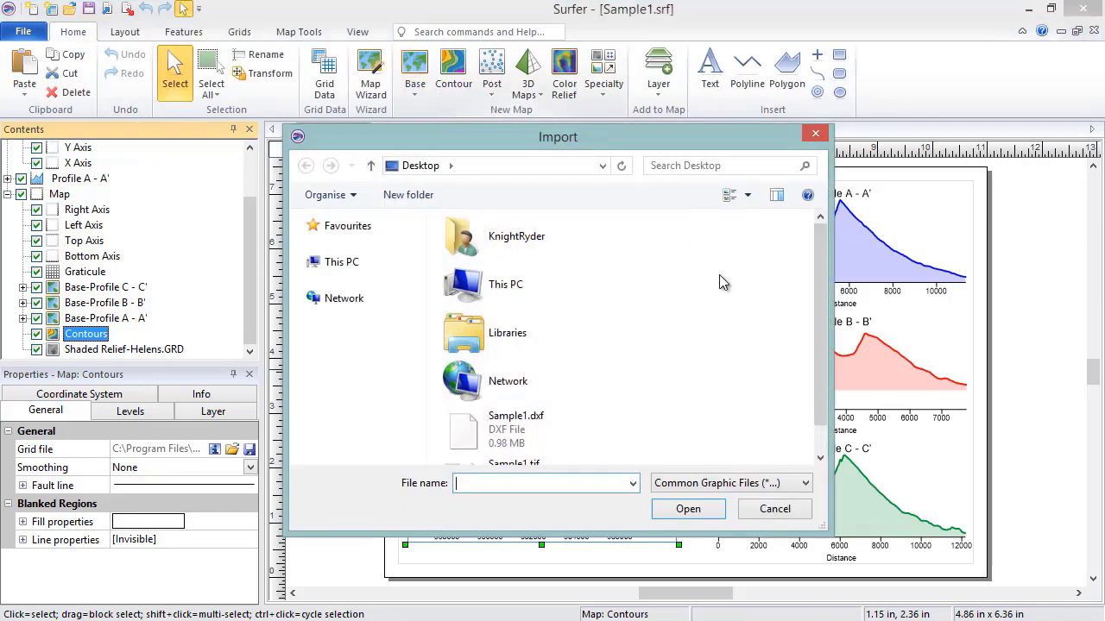
pyautogui.click(529, 421)
pyautogui.click(670, 511)
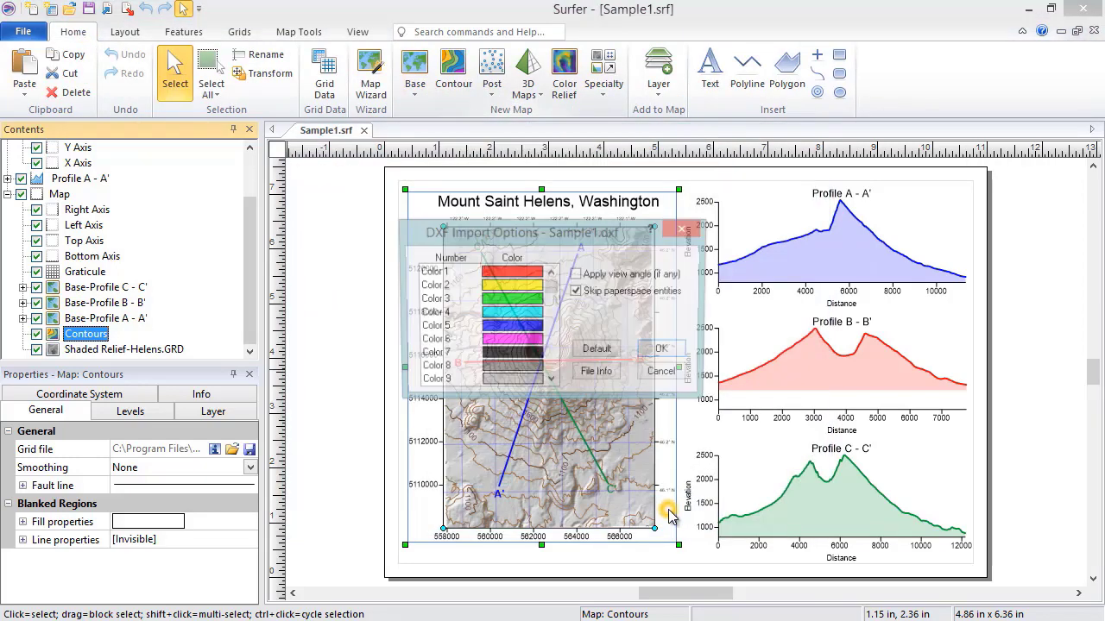
pyautogui.click(678, 354)
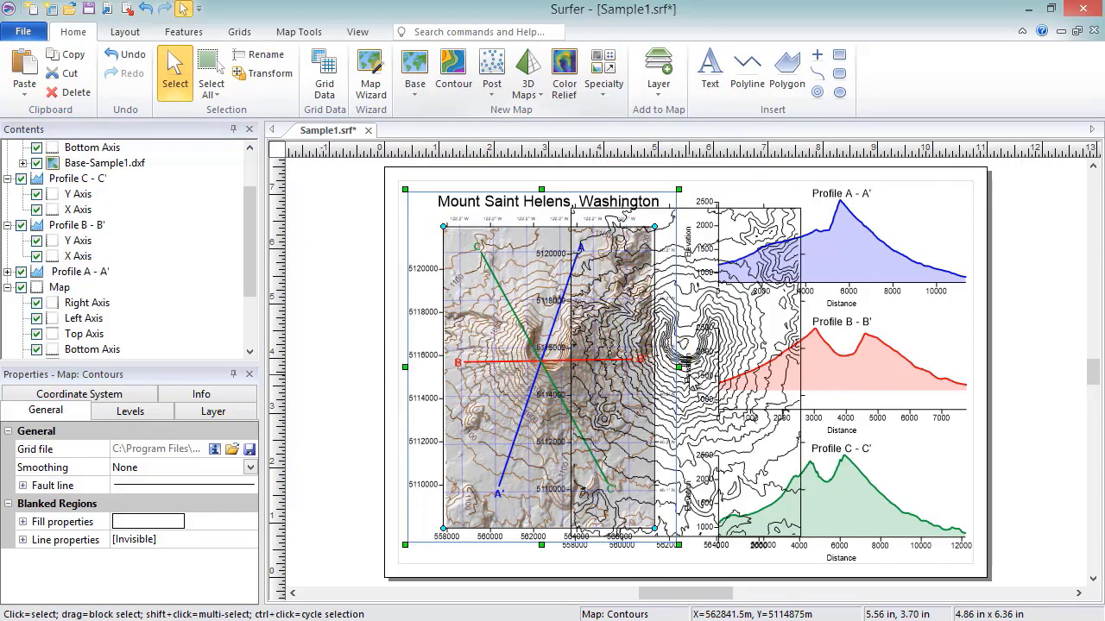
pyautogui.moveTo(686, 367); pyautogui.dragTo(341, 406)
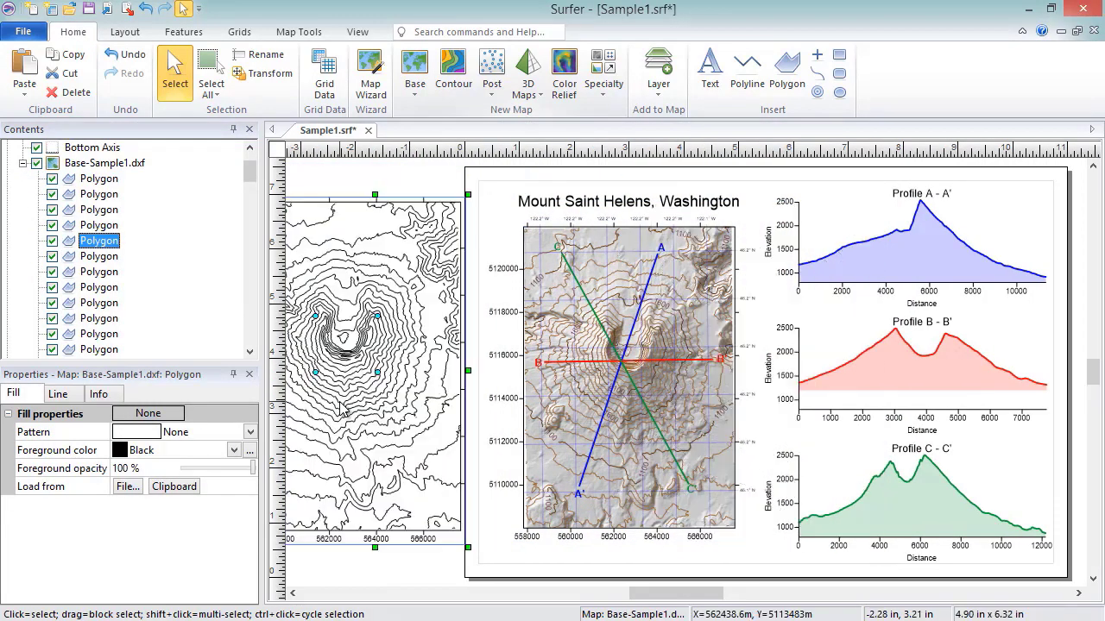
# - Inspect a contour polygon's Info attributes (ZLEVEL 2200), then hide the imported contour map
pyautogui.click(71, 257)
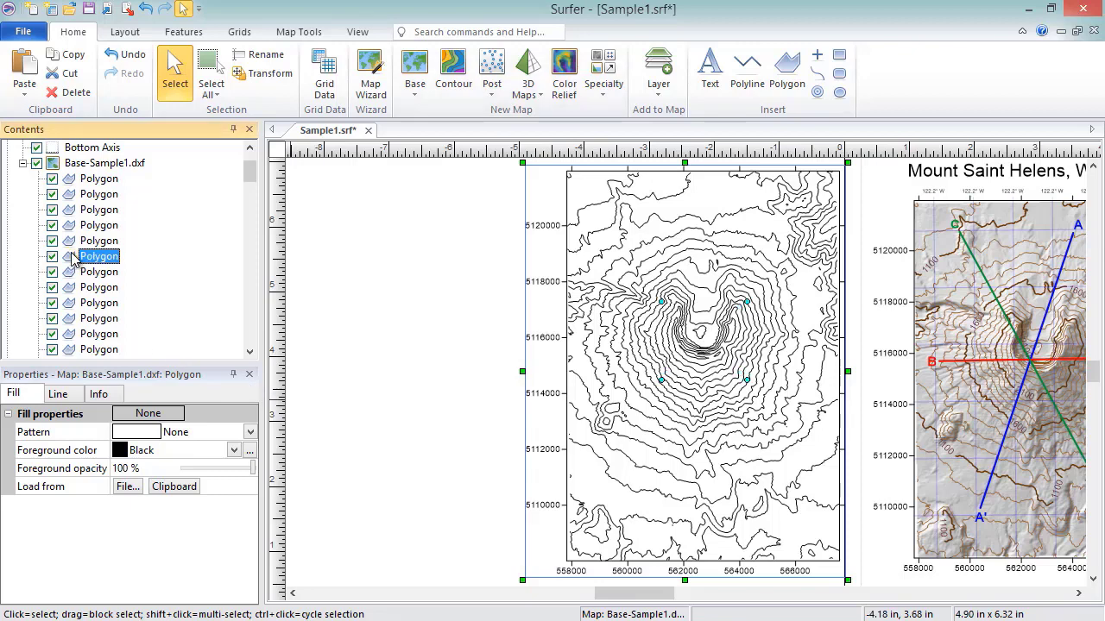
pyautogui.click(125, 393)
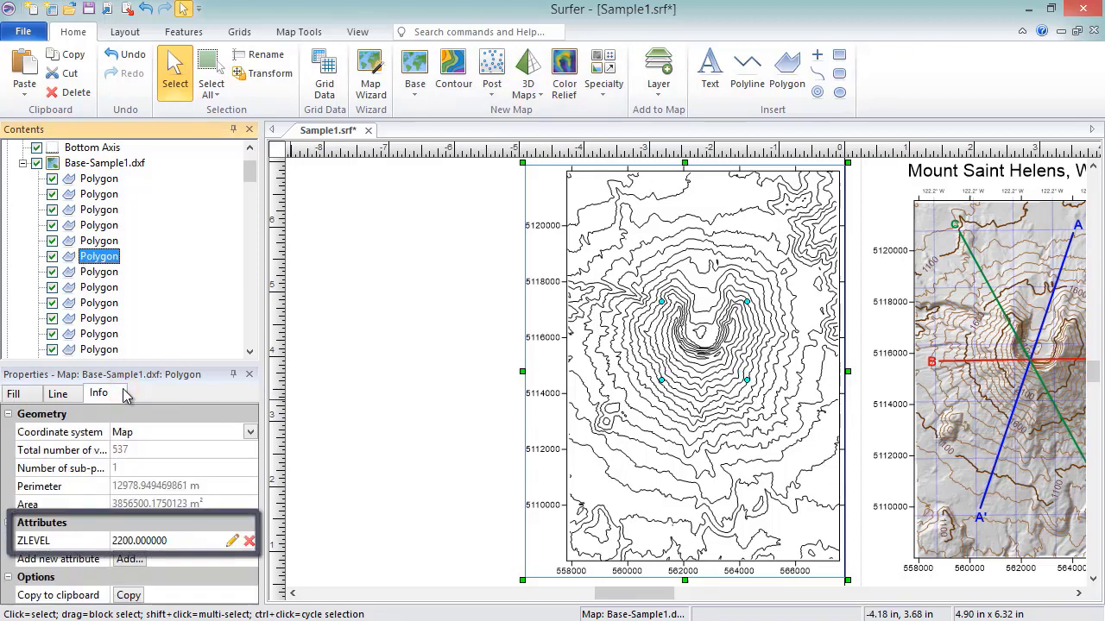
pyautogui.moveTo(248, 174); pyautogui.dragTo(251, 162)
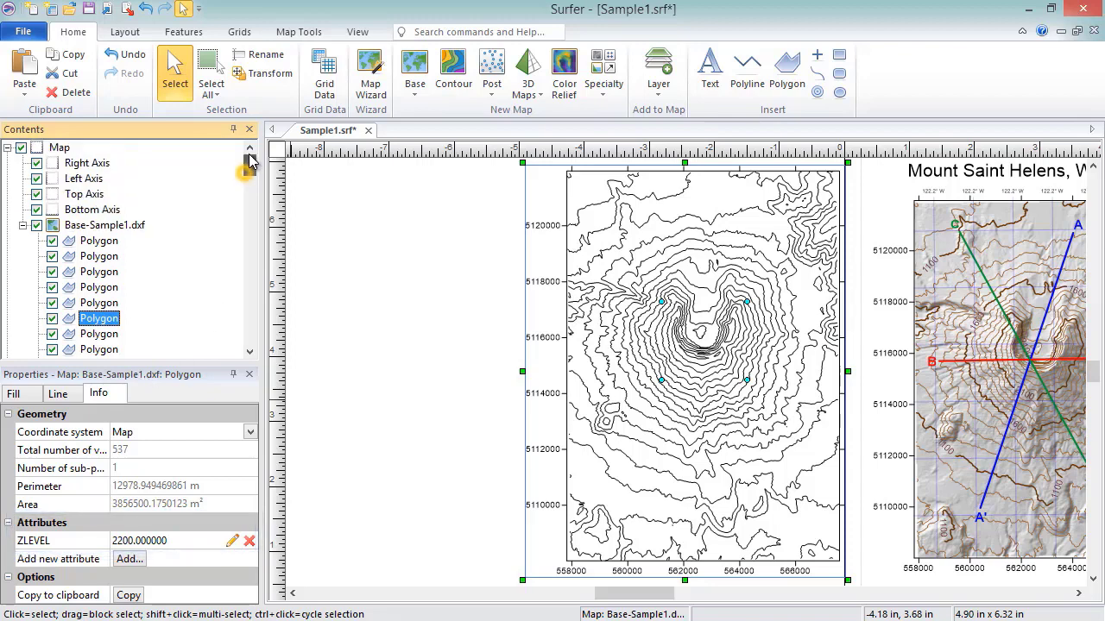
pyautogui.click(8, 148)
pyautogui.click(21, 148)
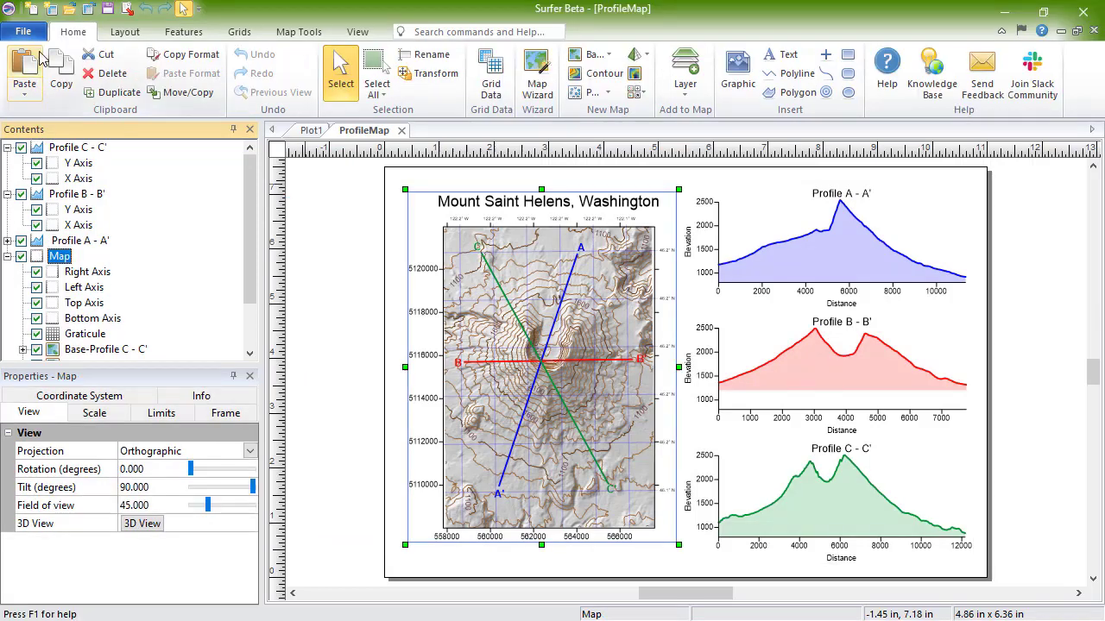
# - In Options, enable 'Backup files before saving' and 'Save auto recovery information'
pyautogui.click(23, 31)
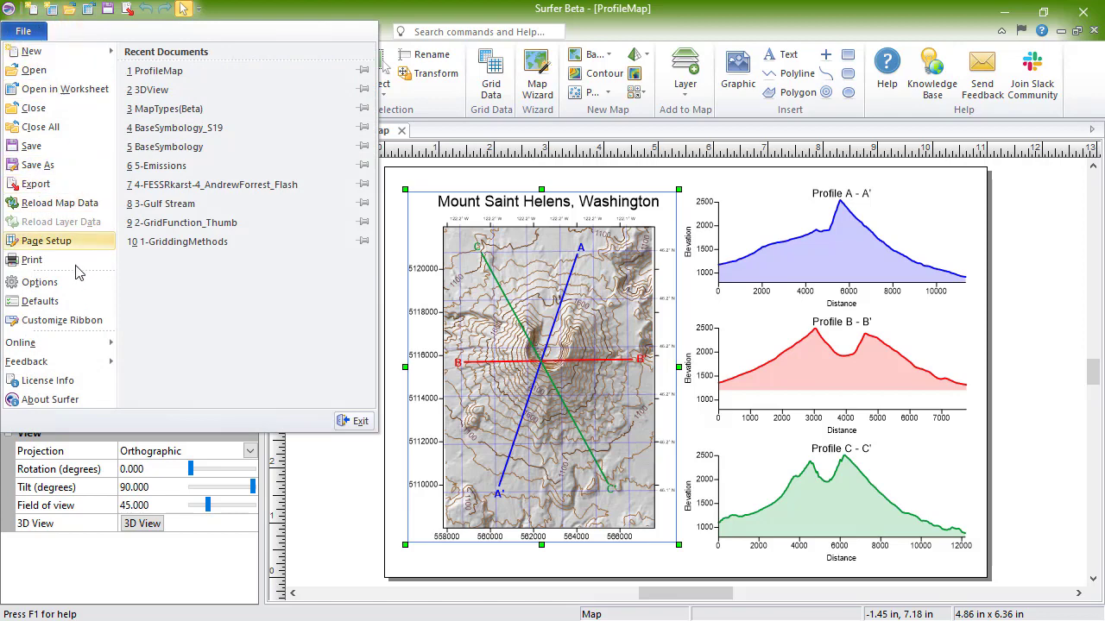
pyautogui.click(80, 285)
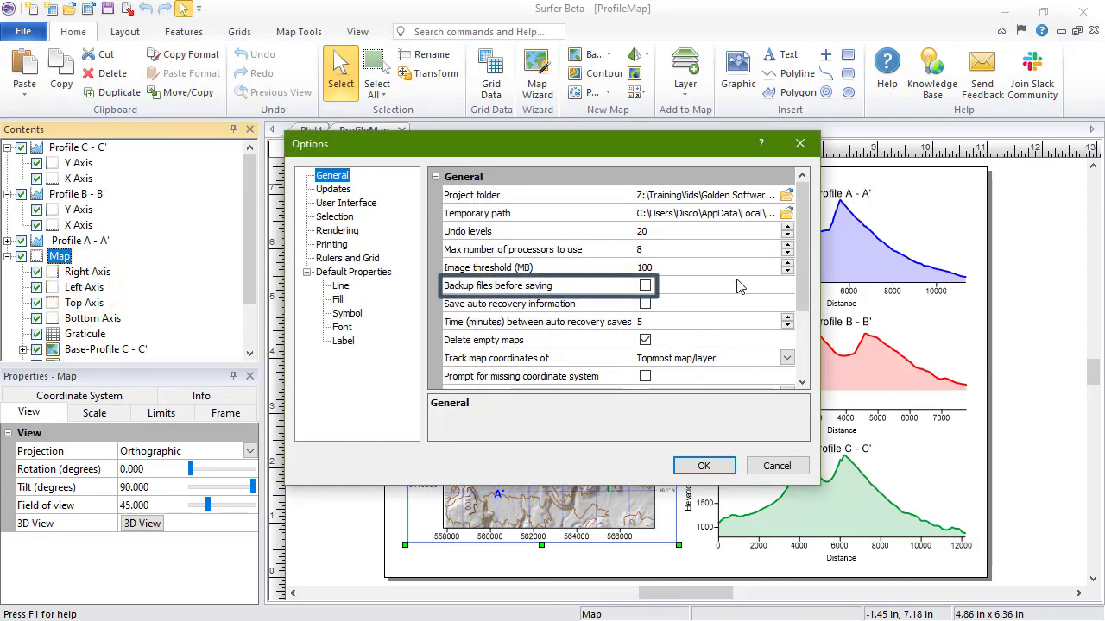
pyautogui.click(644, 289)
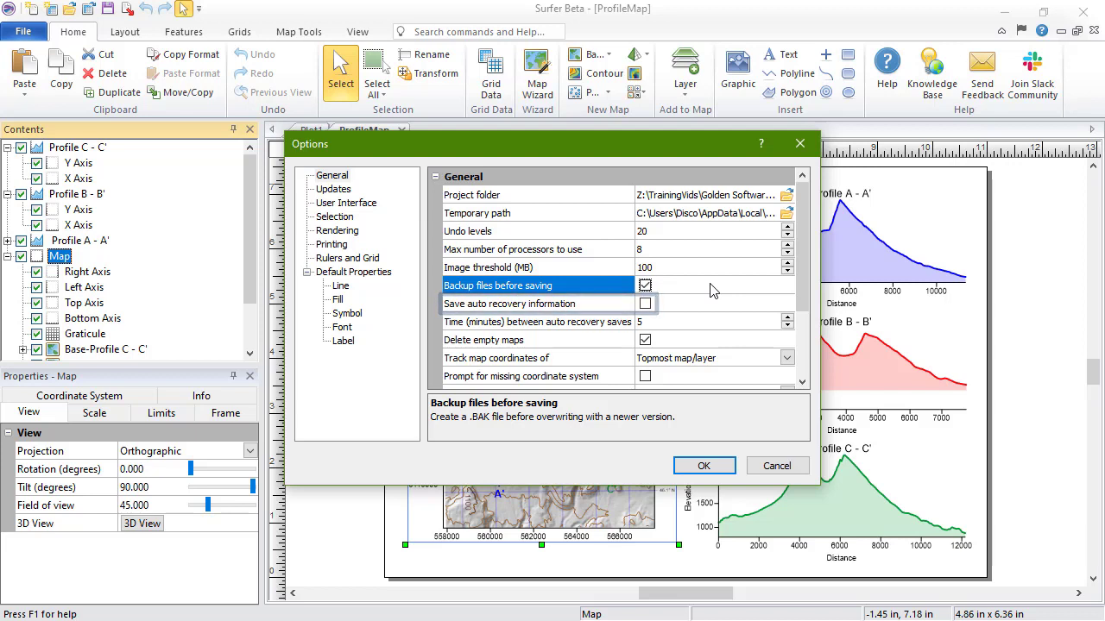
pyautogui.click(645, 303)
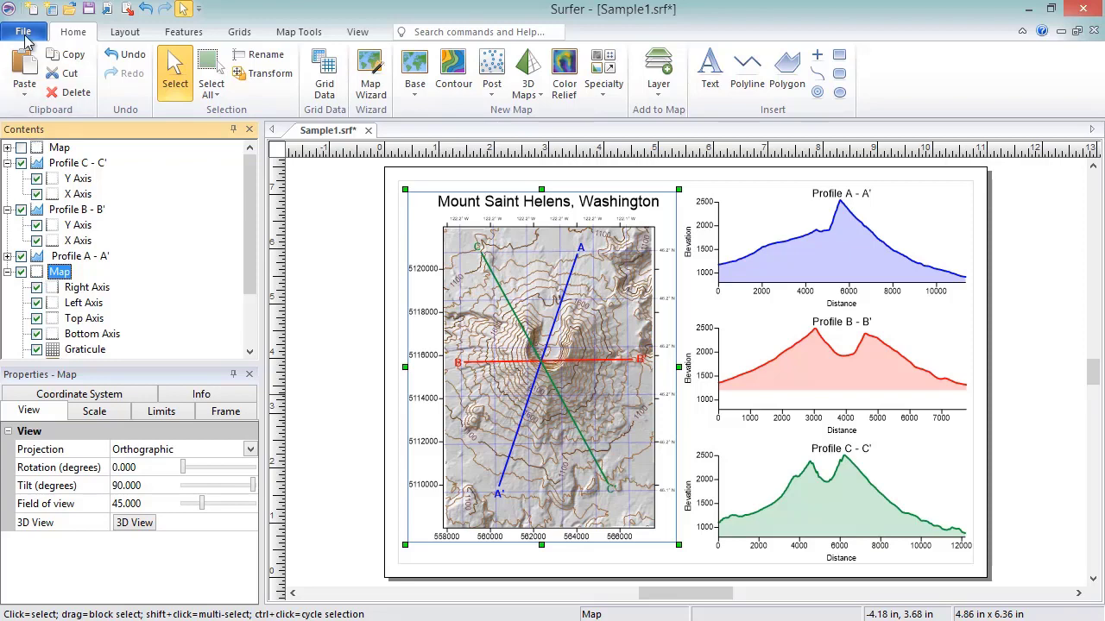
# - Open the Print dialog with Ctrl+P and list the print methods (Truncate, Fit to page, Tile, View)
pyautogui.click(24, 35)
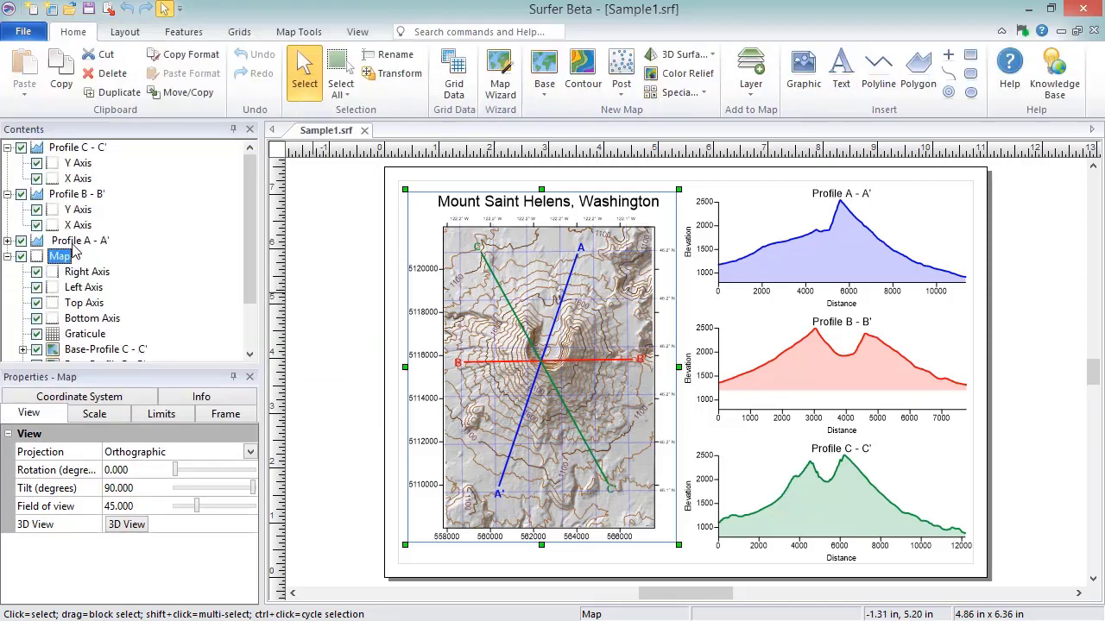
pyautogui.hotkey('ctrl', 'p')
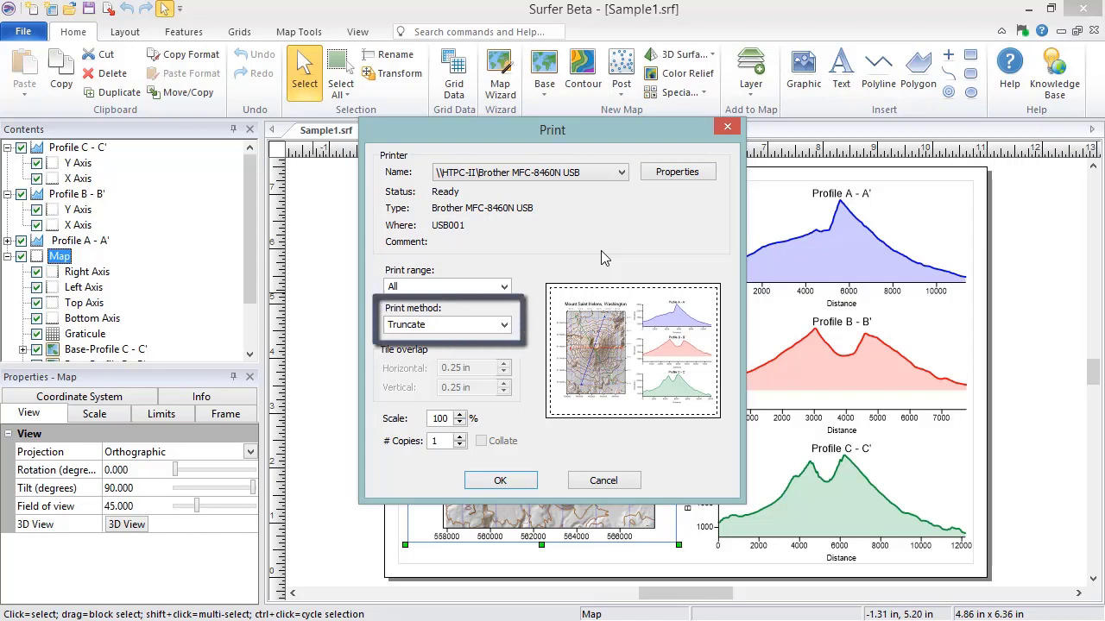
pyautogui.click(504, 326)
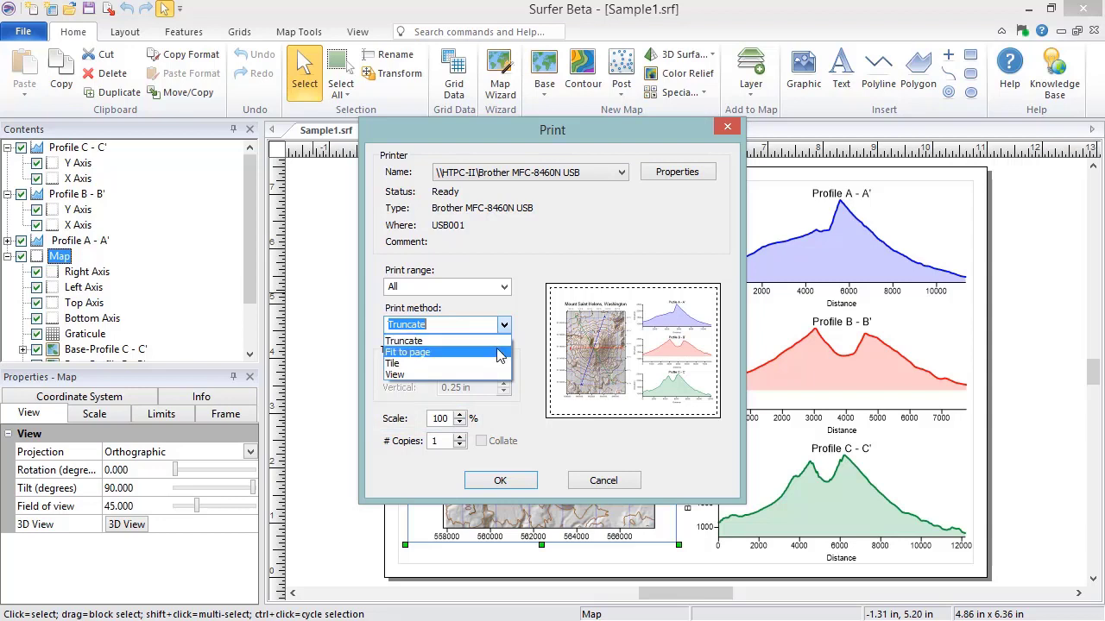
pyautogui.click(498, 352)
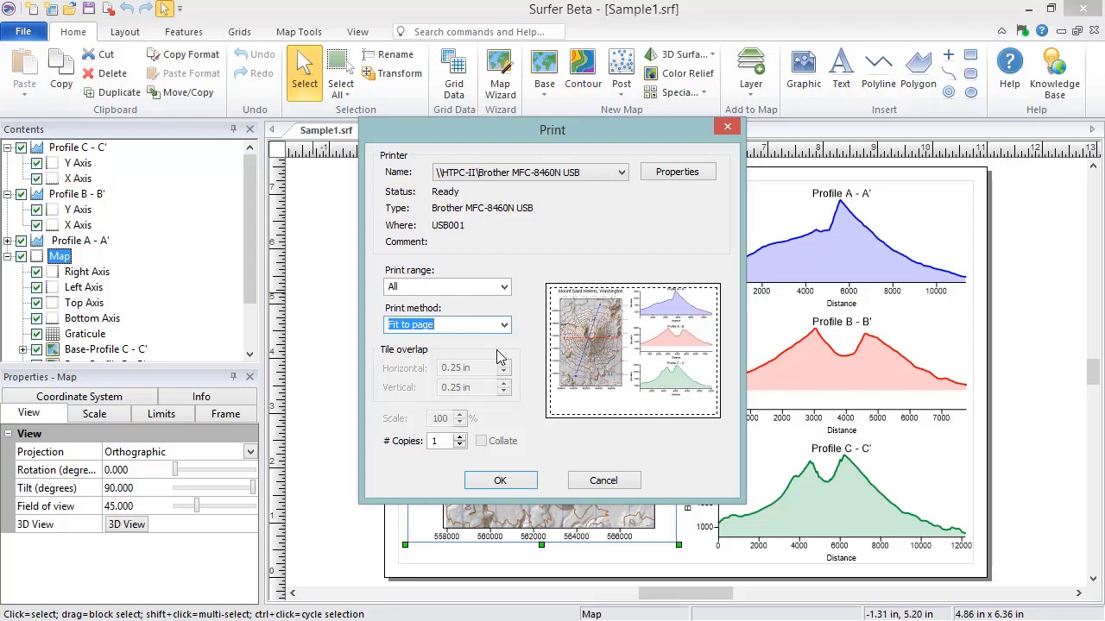
pyautogui.click(504, 325)
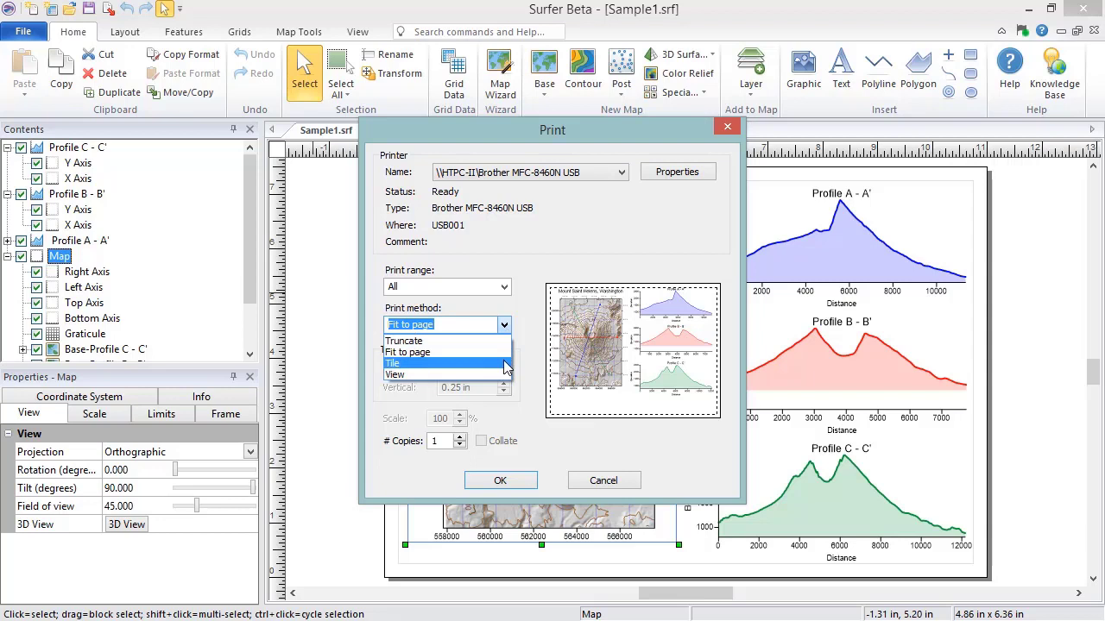
pyautogui.click(505, 368)
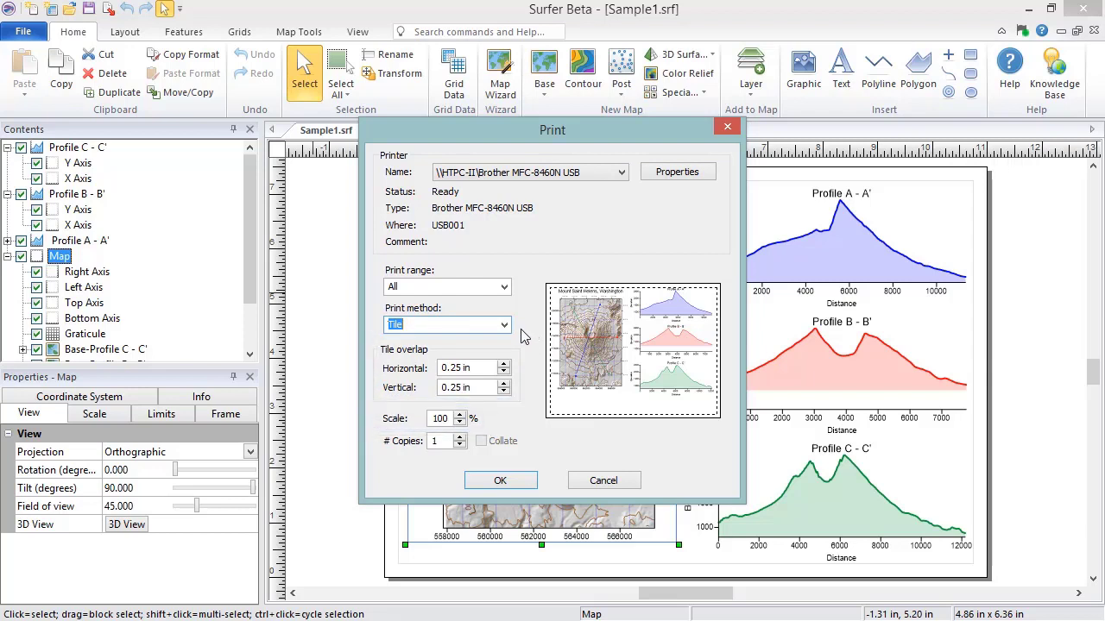
pyautogui.click(504, 324)
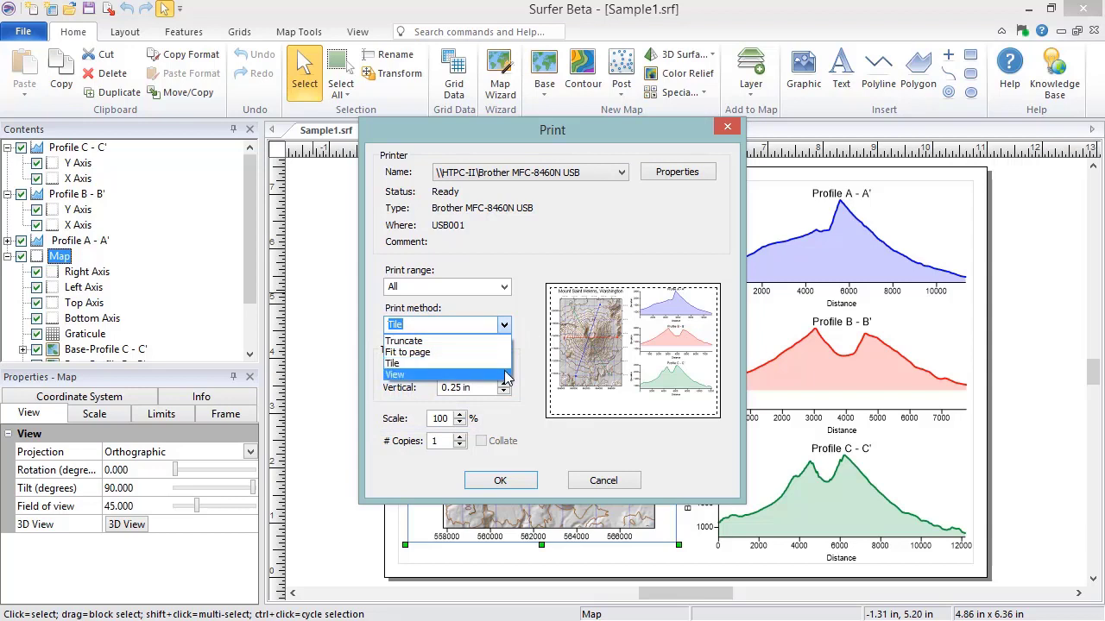
pyautogui.click(506, 377)
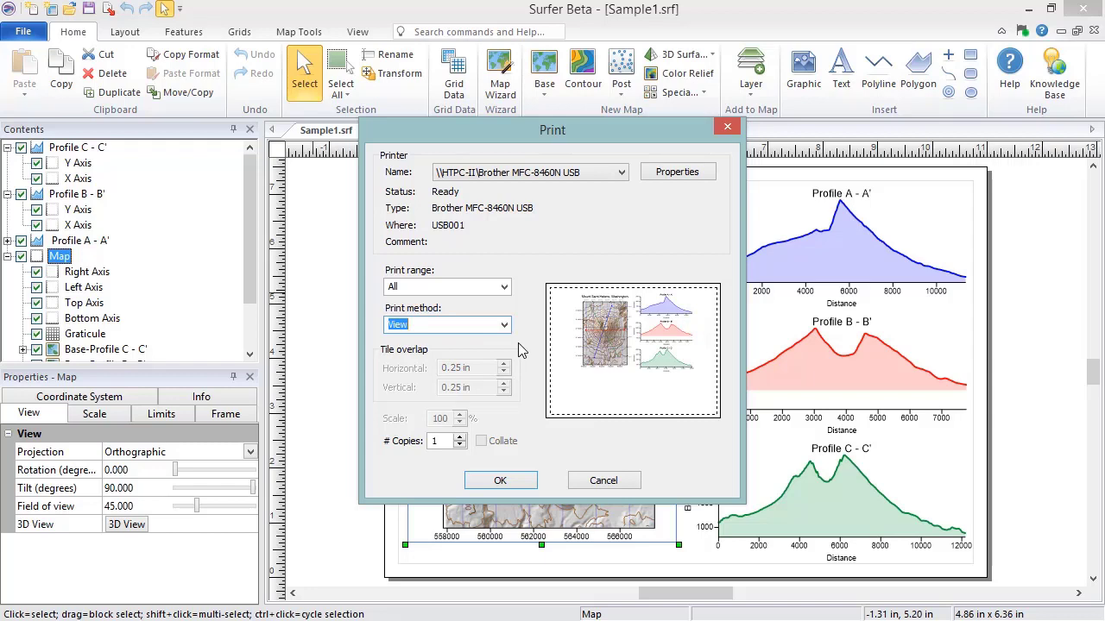
pyautogui.click(505, 329)
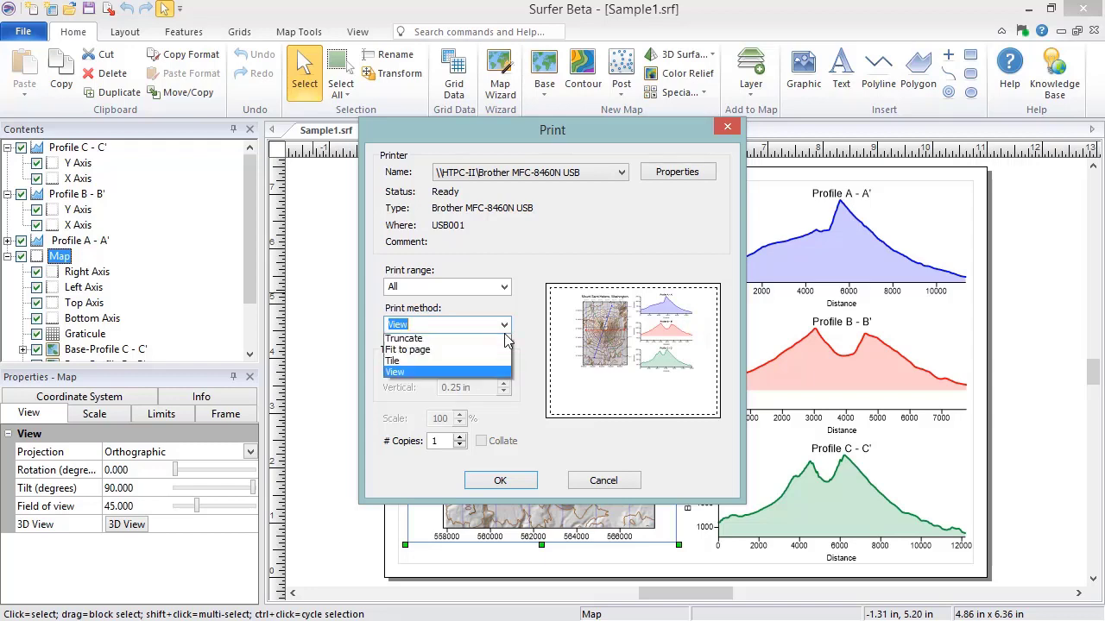
pyautogui.click(505, 342)
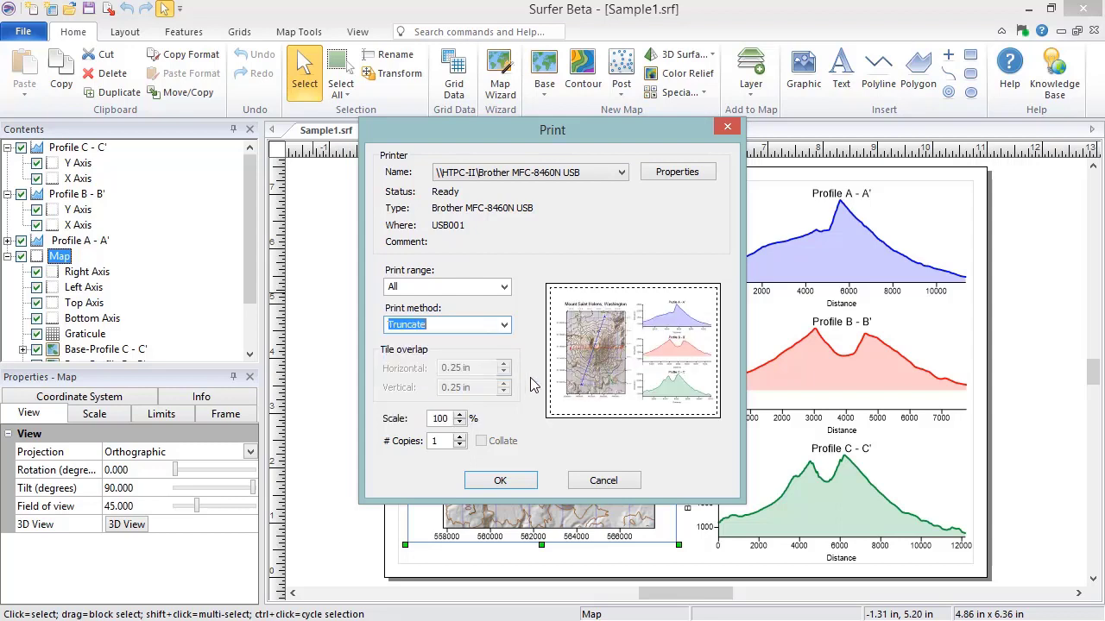